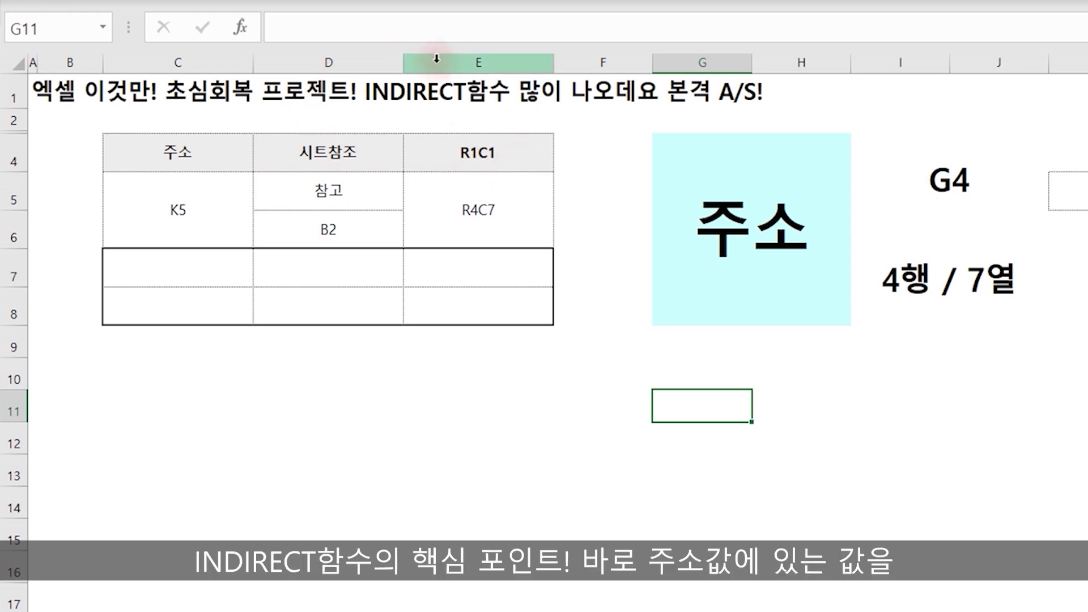
# Enter =INDIRECT("k5") in C7 so it returns 내가 INDIRECT다!
pyautogui.click(797, 250)
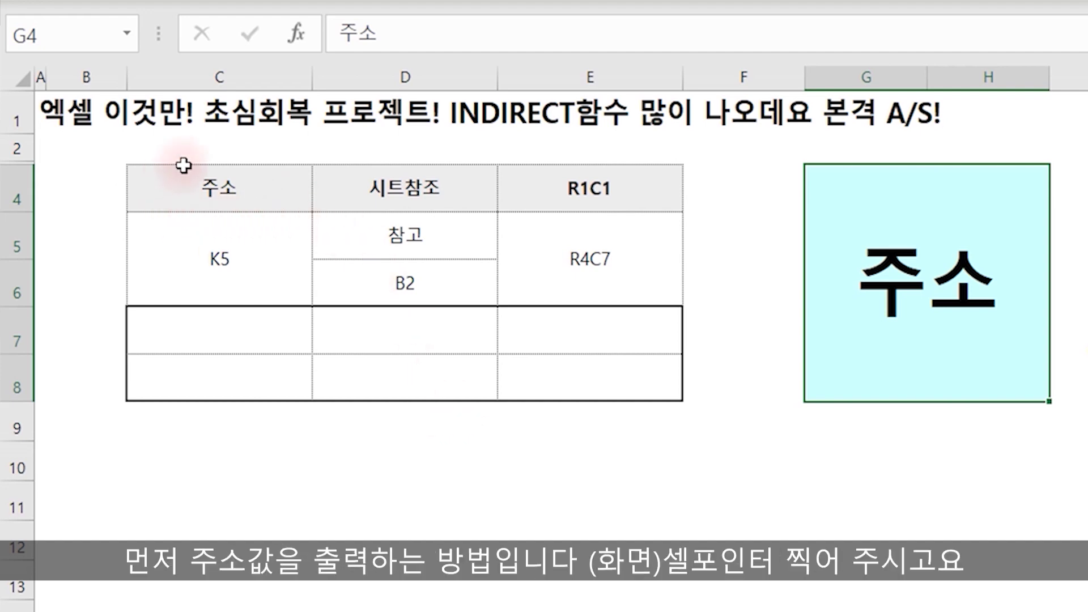
pyautogui.click(208, 330)
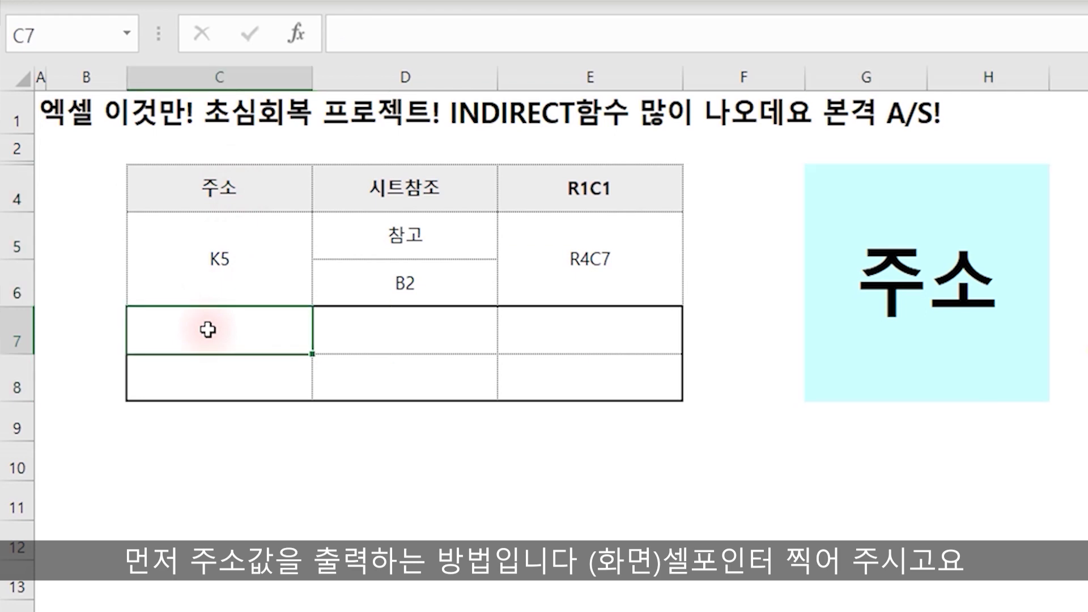
pyautogui.write('=')
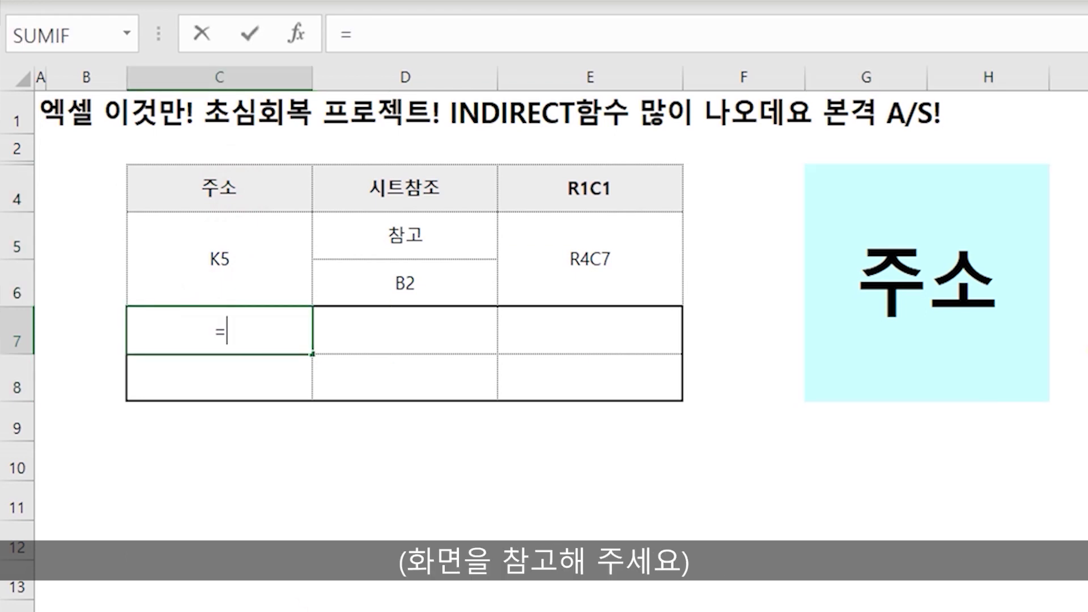
pyautogui.write('indi')
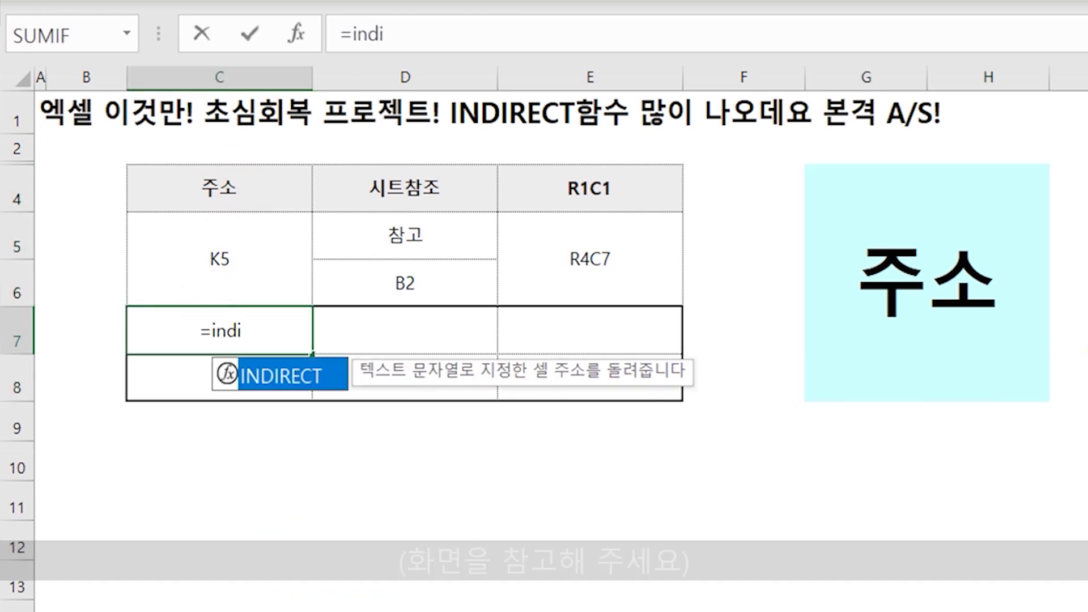
pyautogui.press('Tab')
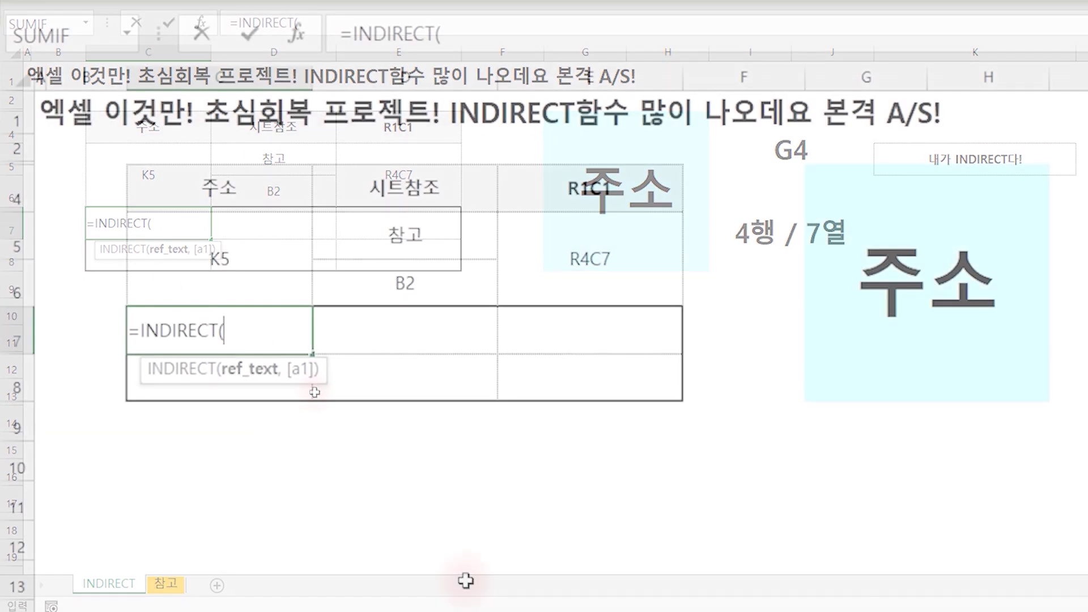
pyautogui.write('"')
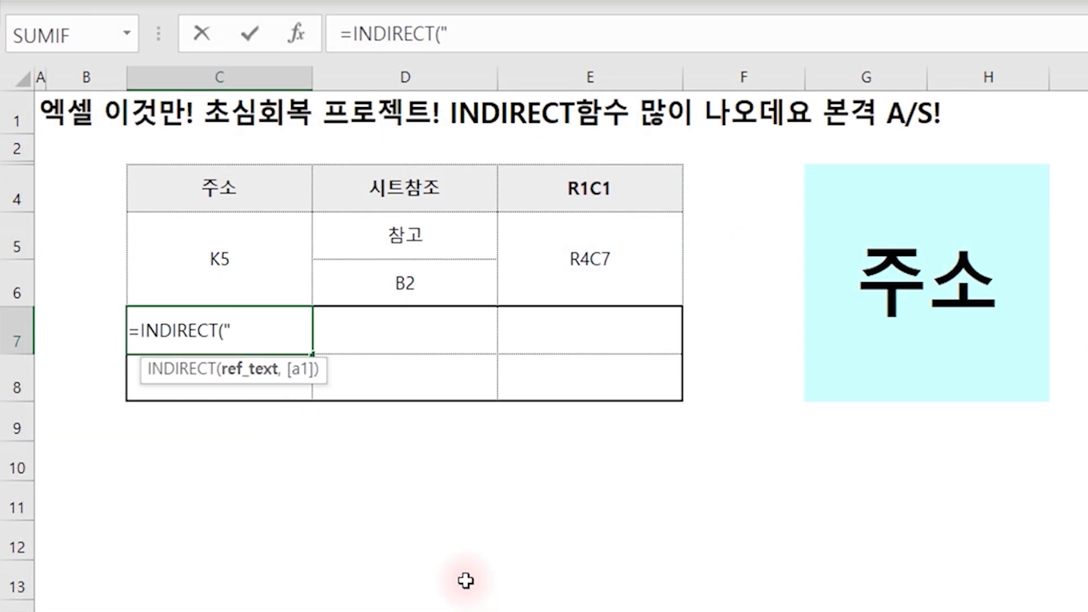
pyautogui.write('k5')
pyautogui.write('"')
pyautogui.write(')')
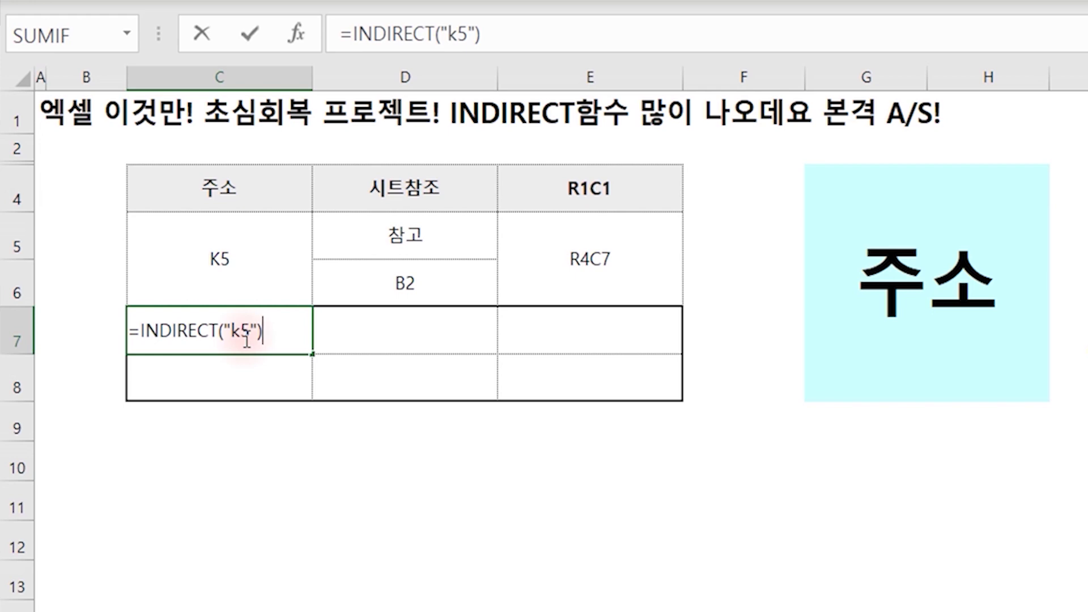
pyautogui.press('Return')
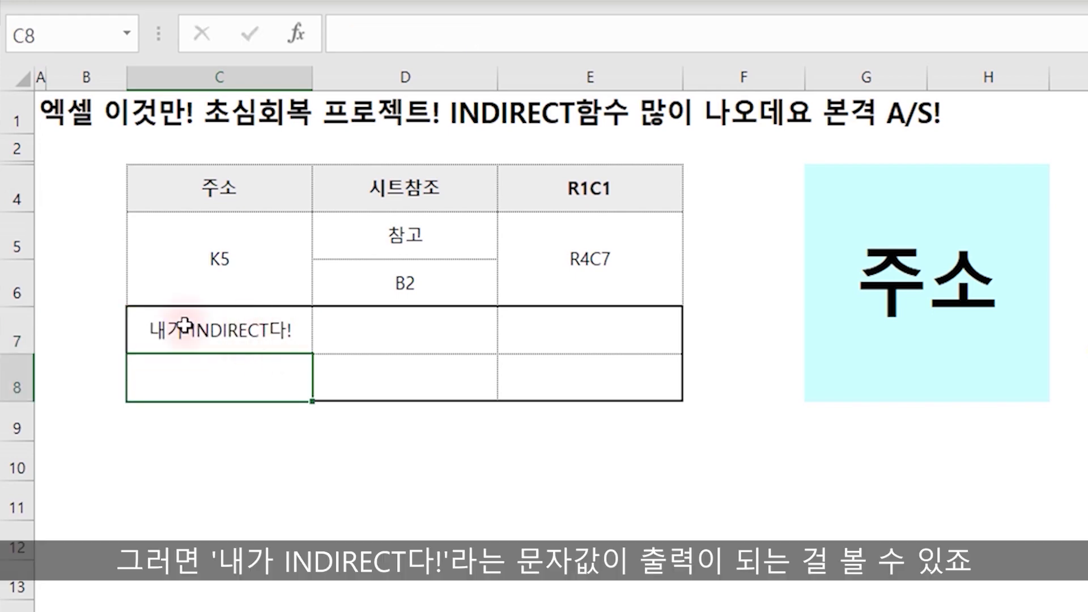
# Remove the quotes around k5 so C7 holds =INDIRECT(K5) and shows #REF!
pyautogui.click(237, 326)
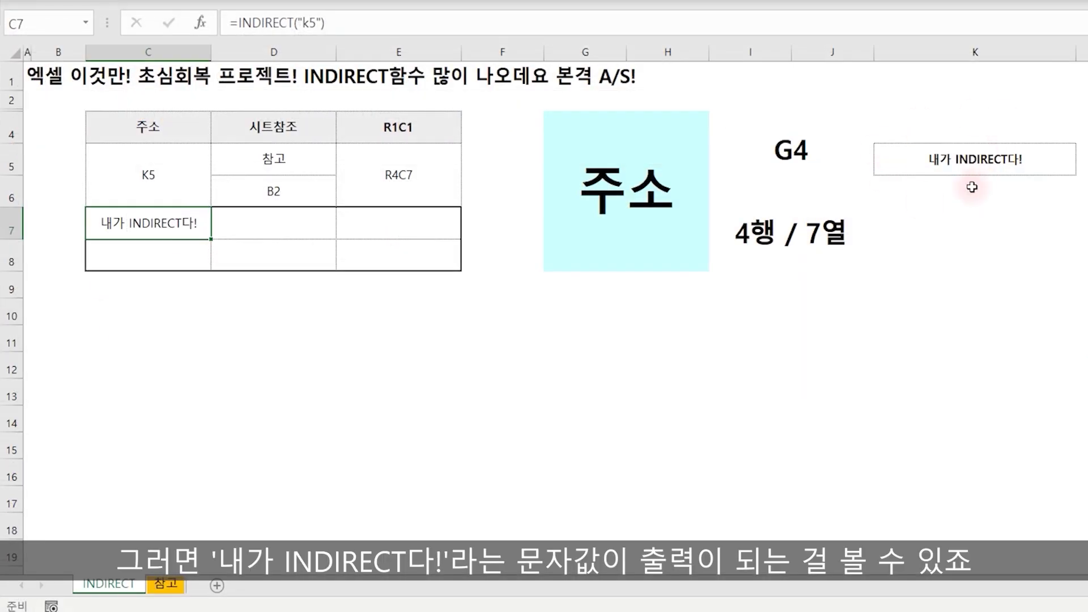
pyautogui.doubleClick(173, 225)
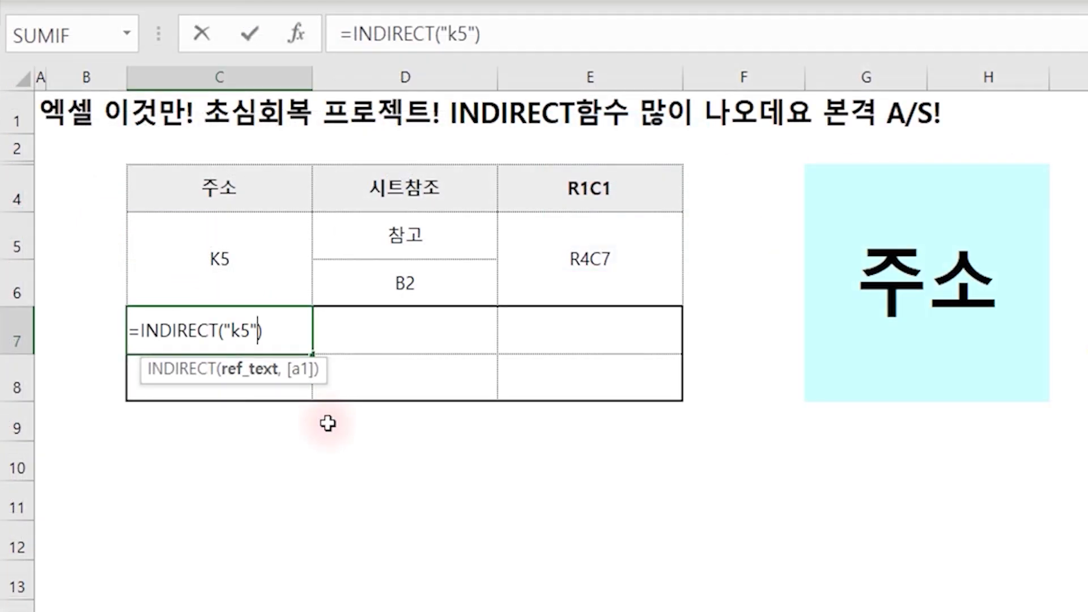
pyautogui.press('BackSpace')
pyautogui.press('Left')
pyautogui.press('Left')
pyautogui.press('BackSpace')
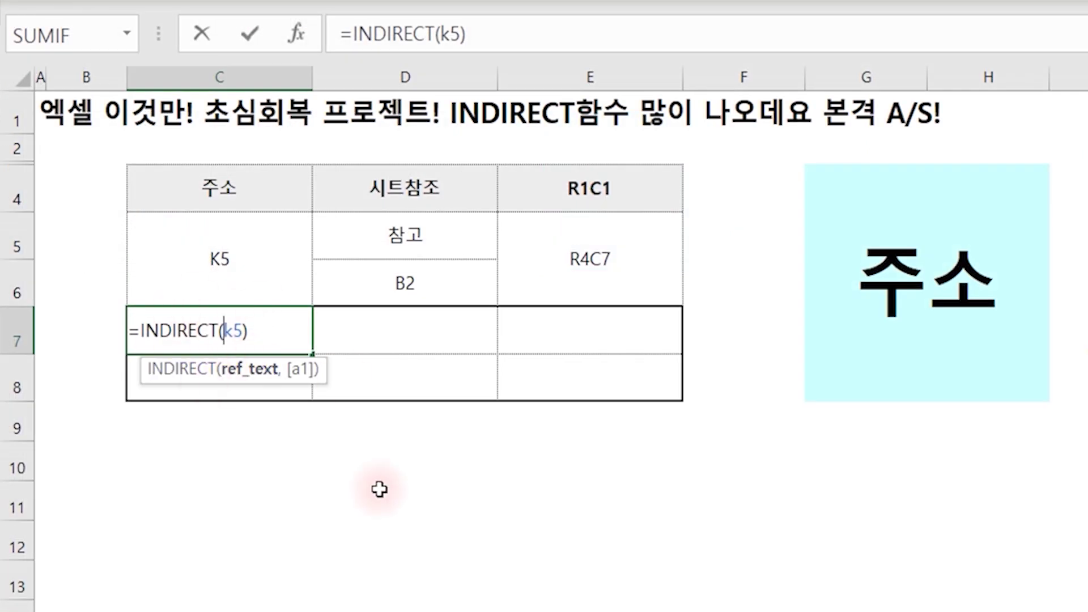
pyautogui.press('Return')
pyautogui.press('Up')
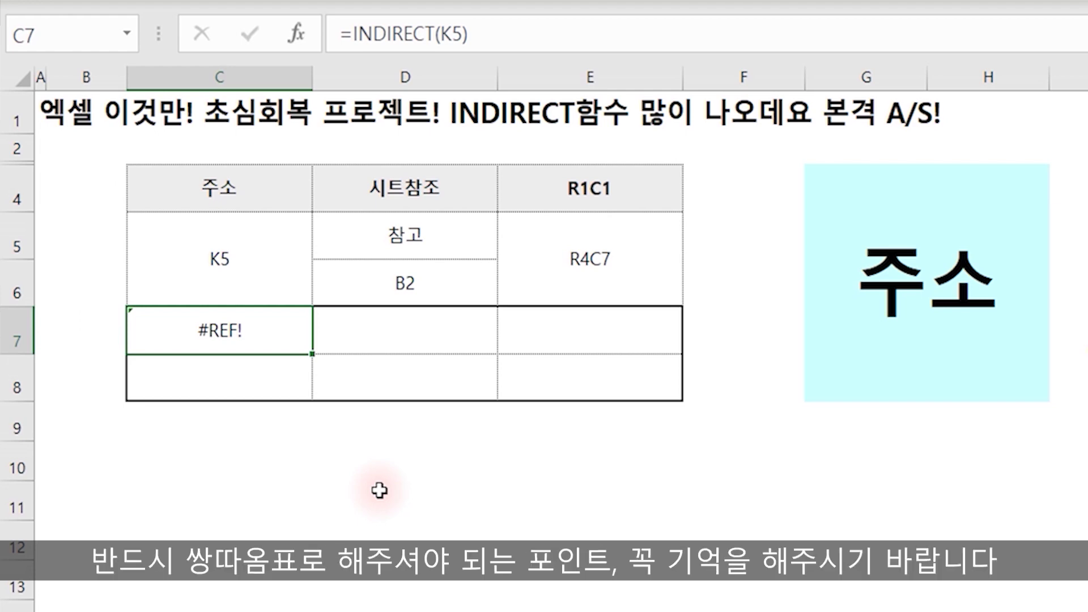
pyautogui.press('Down')
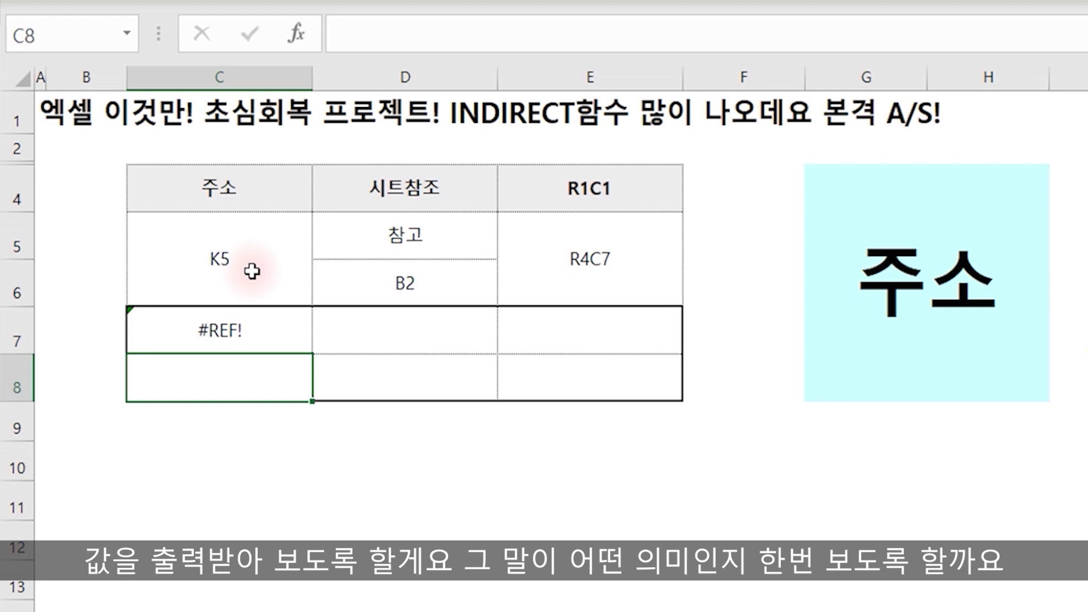
# Enter =INDIRECT(C5) in C8 to read the K5 address stored in C5.
pyautogui.write('=ind')
pyautogui.write('ir')
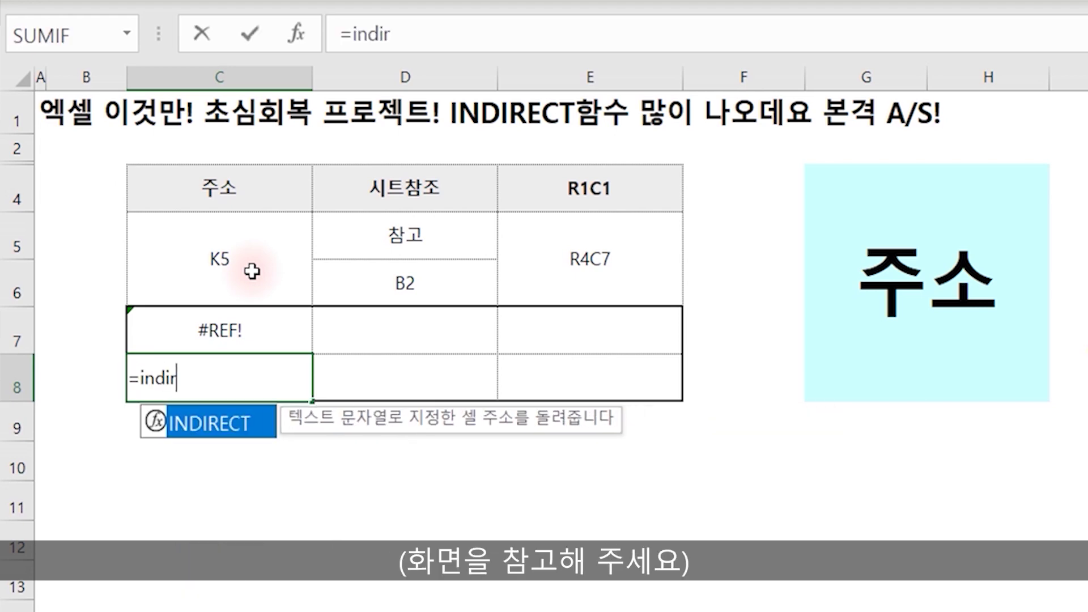
pyautogui.press('Tab')
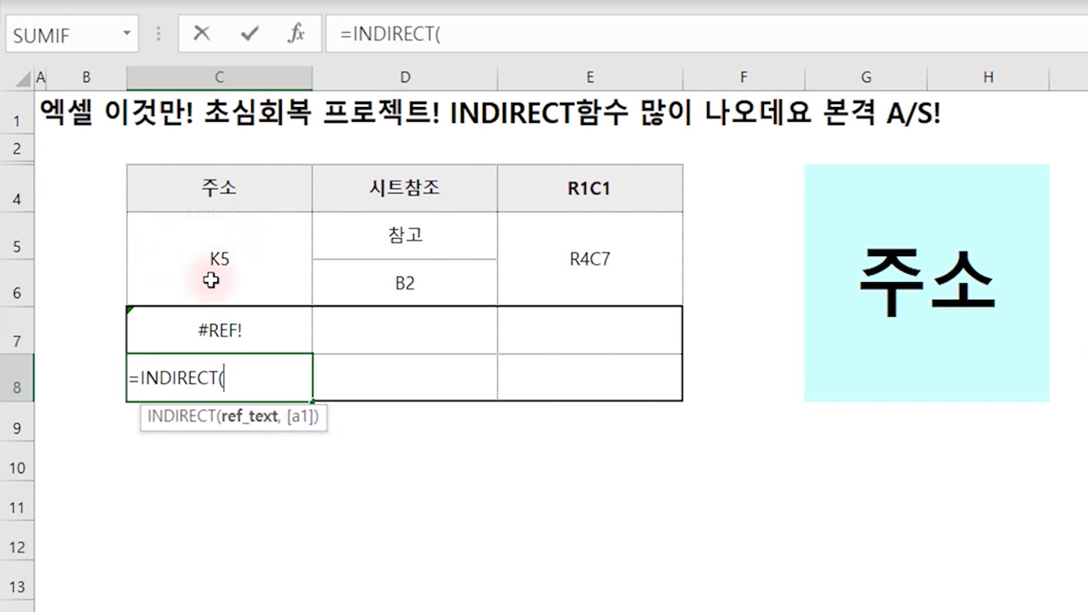
pyautogui.click(222, 262)
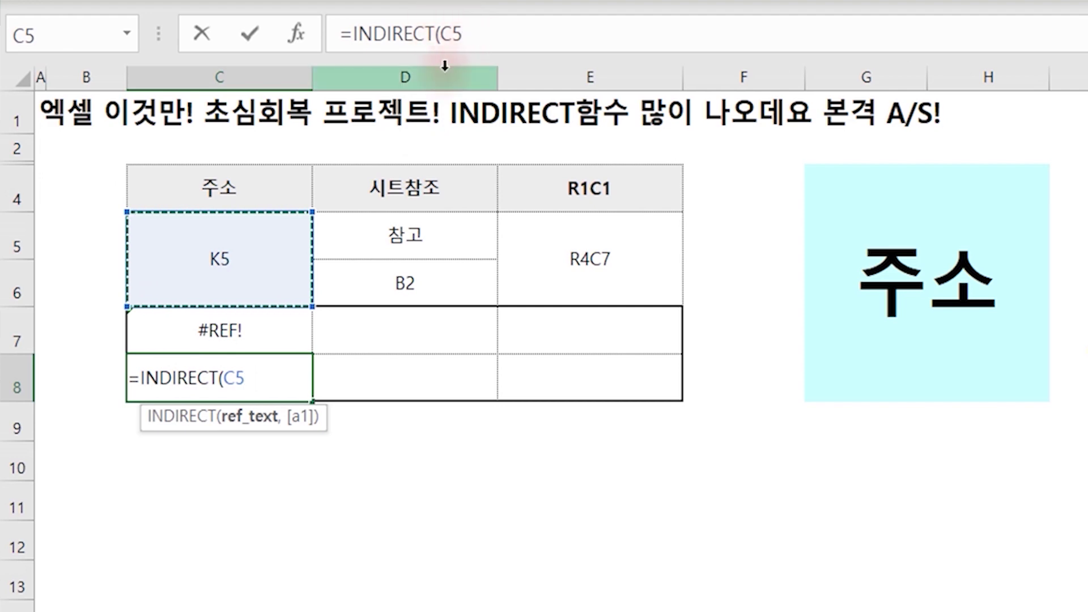
pyautogui.write(')')
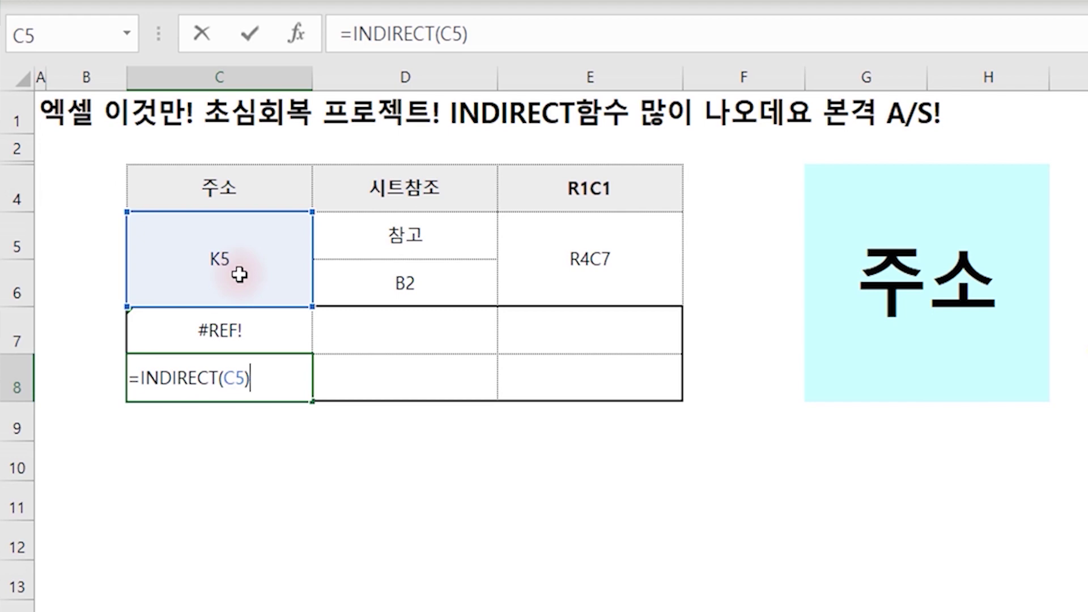
pyautogui.press('Return')
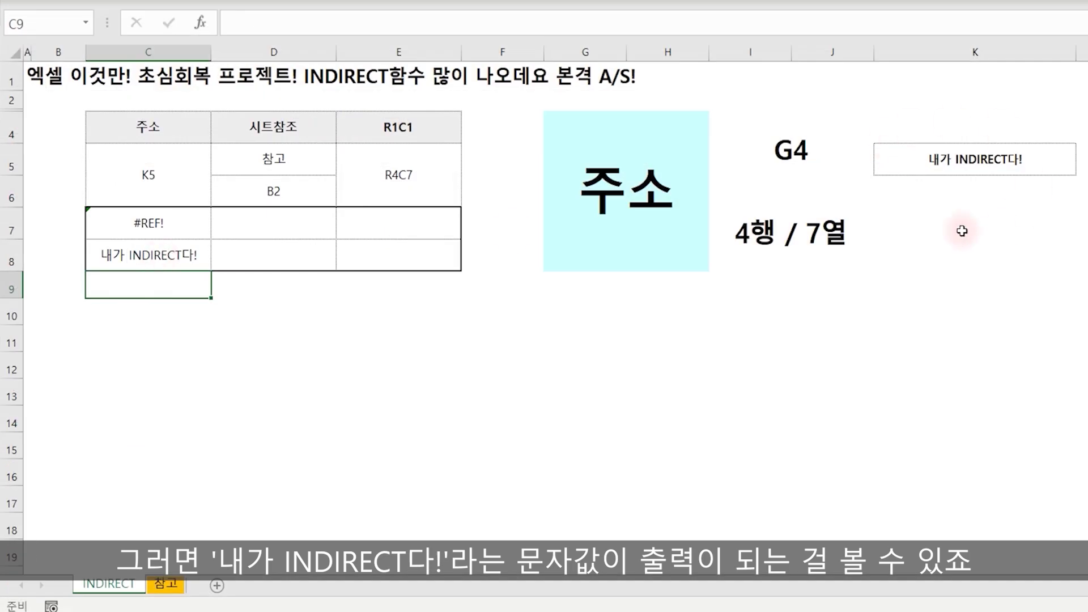
# Re-quote K5 in C7's formula so it shows 내가 INDIRECT다! again, like C8.
pyautogui.click(177, 225)
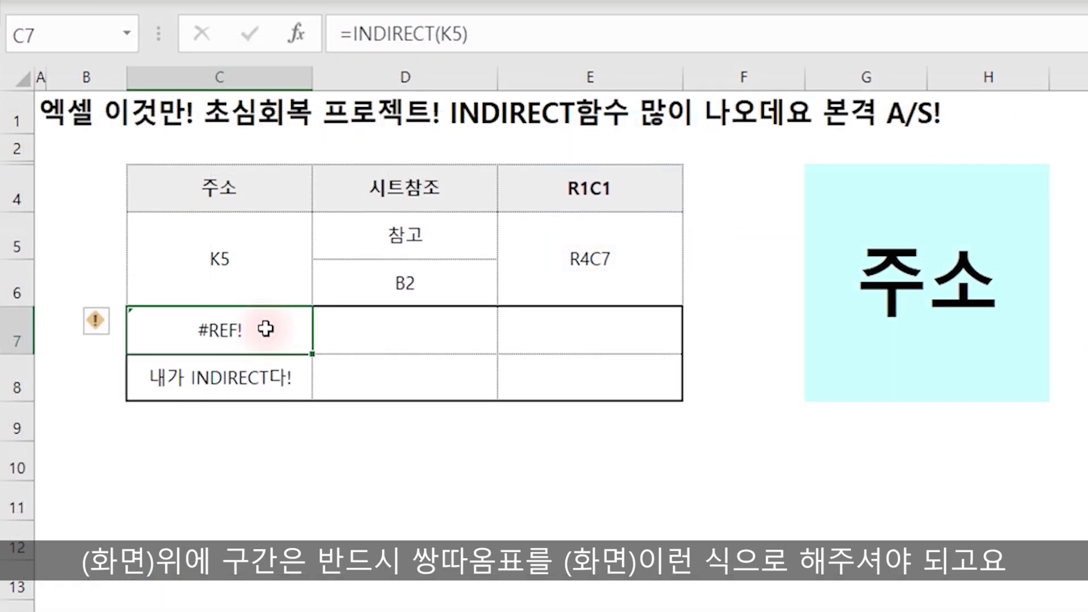
pyautogui.click(441, 34)
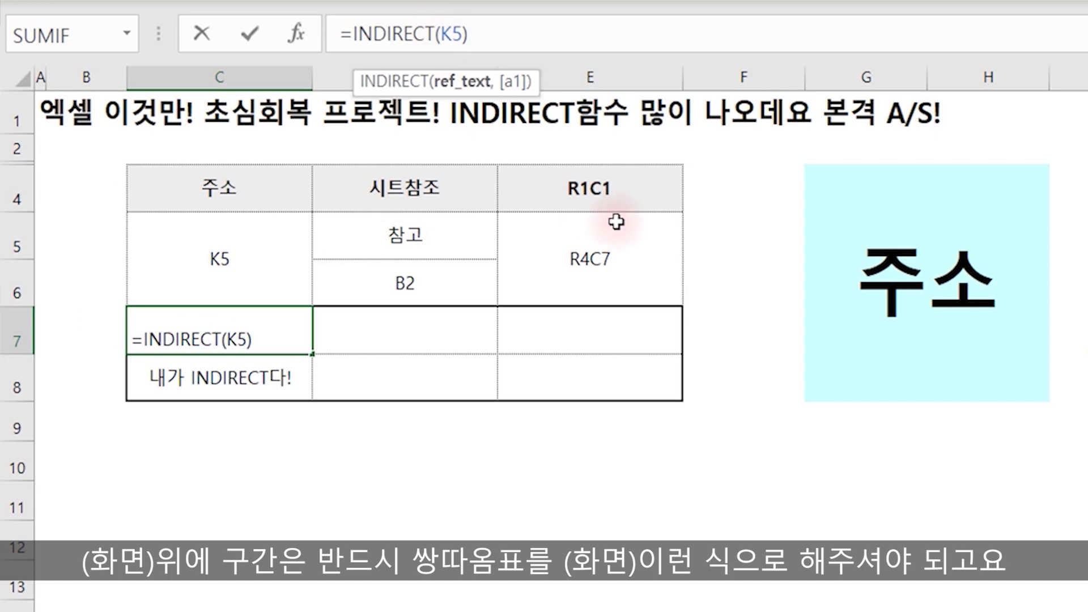
pyautogui.write('"')
pyautogui.press('Right')
pyautogui.press('Right')
pyautogui.write('"')
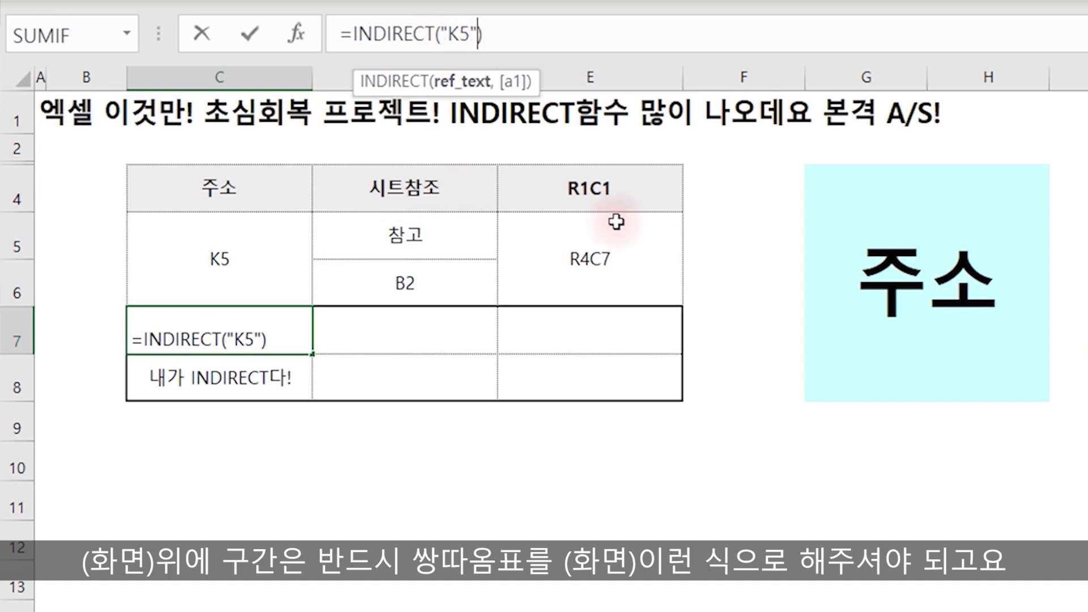
pyautogui.press('Return')
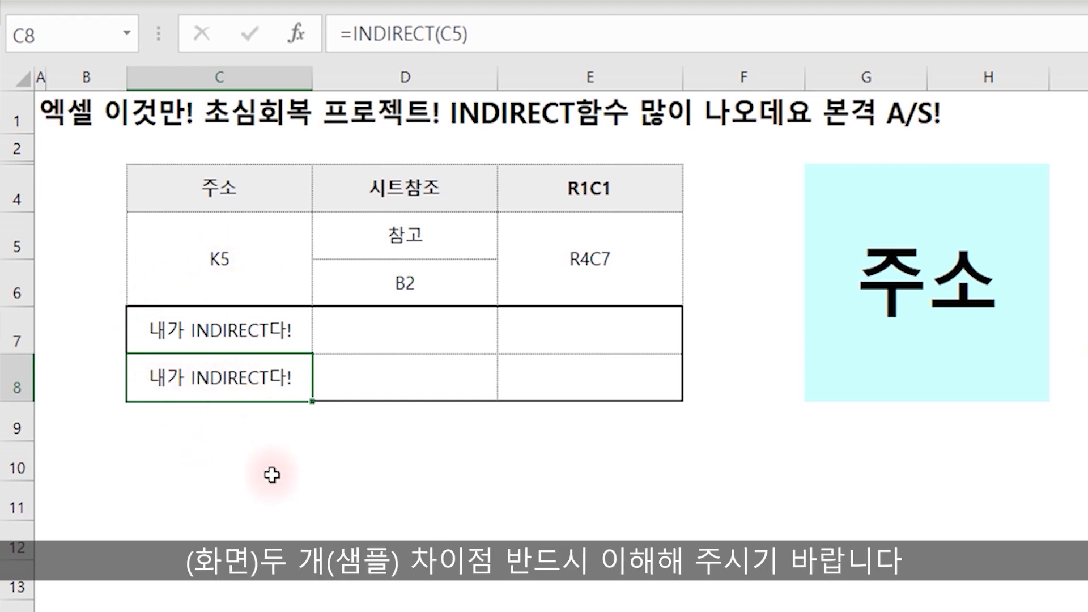
# Enter the unquoted =INDIRECT(참고!B2) in D7, which produces #REF!
pyautogui.click(417, 333)
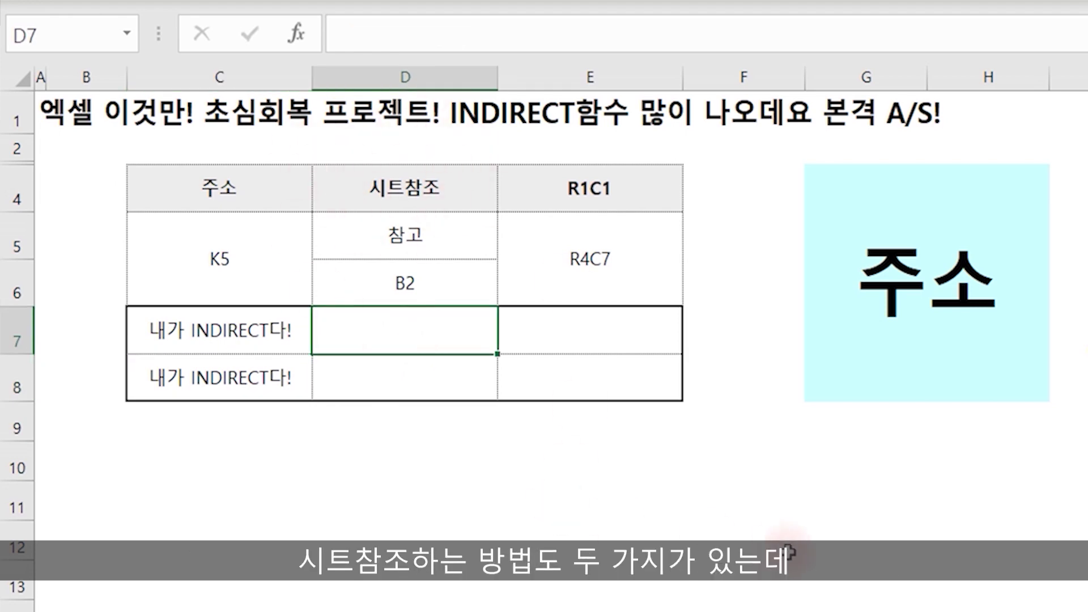
pyautogui.write('=')
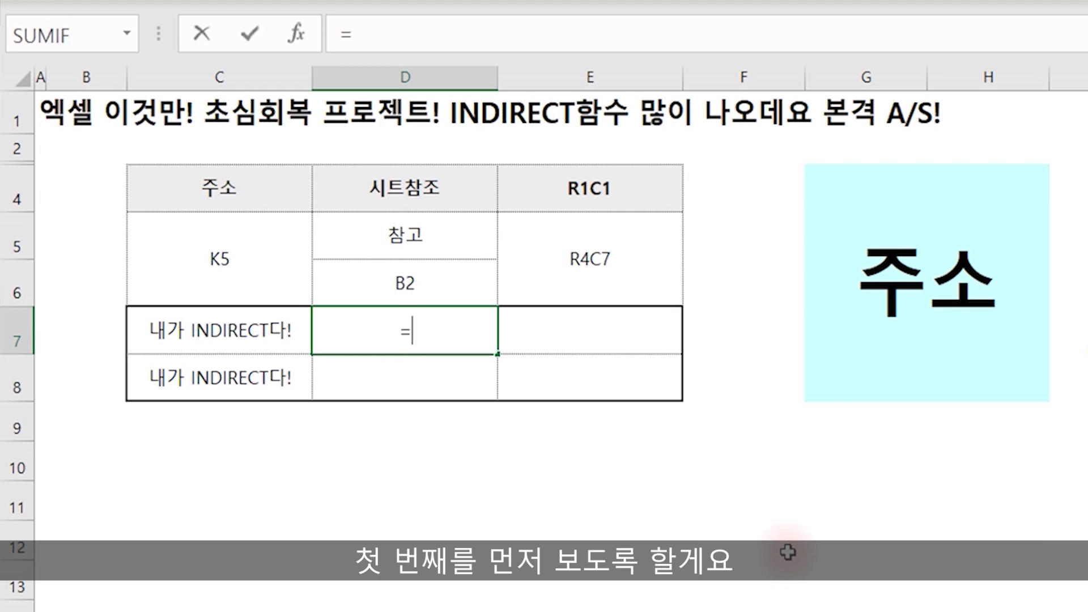
pyautogui.write('indire')
pyautogui.press('Tab')
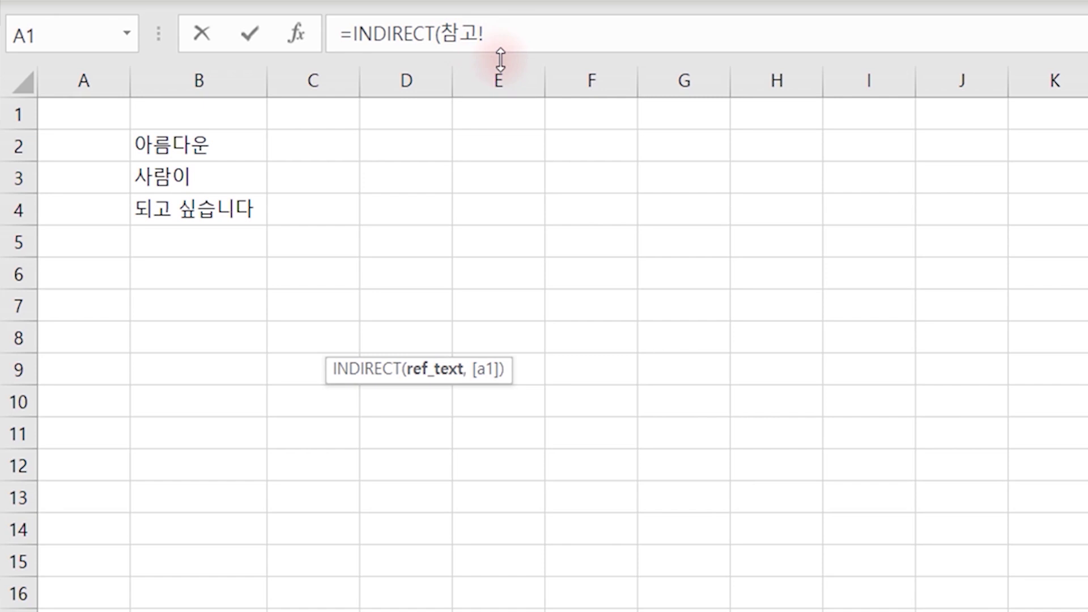
pyautogui.click(202, 148)
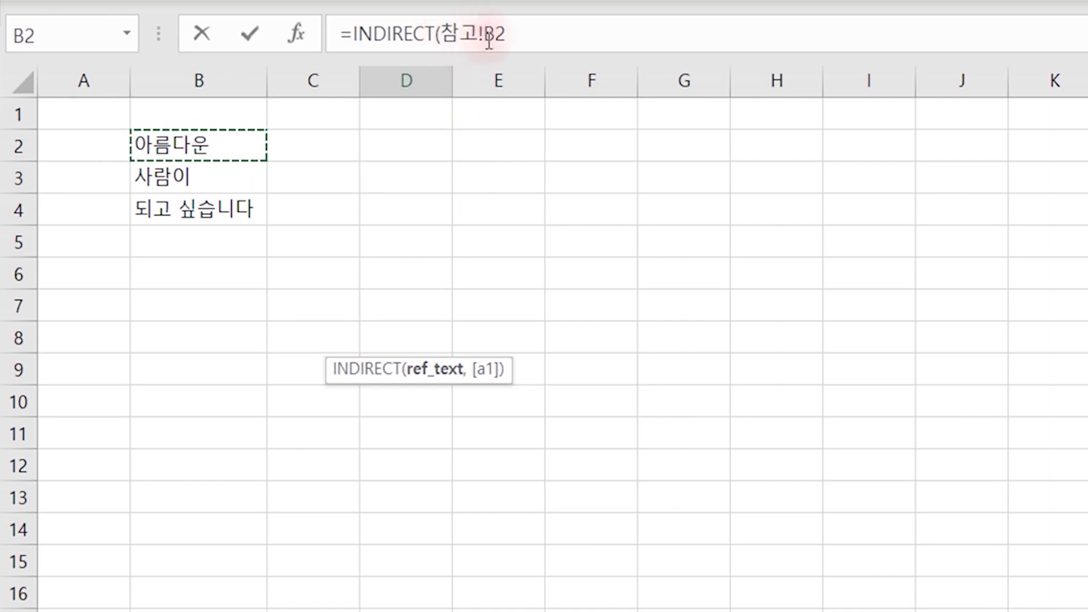
pyautogui.click(512, 35)
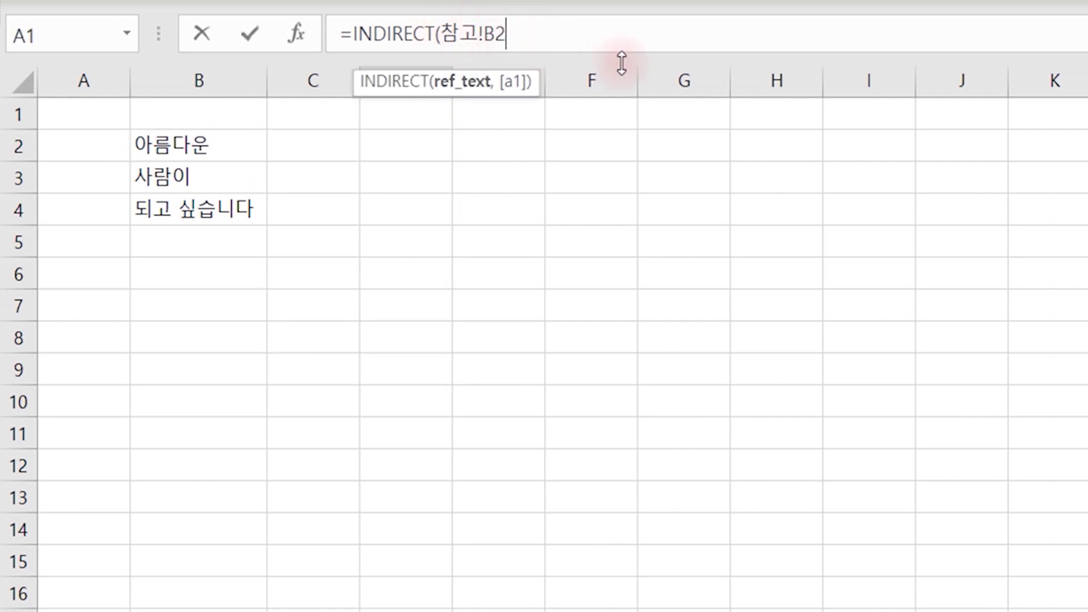
pyautogui.write(')')
pyautogui.press('Return')
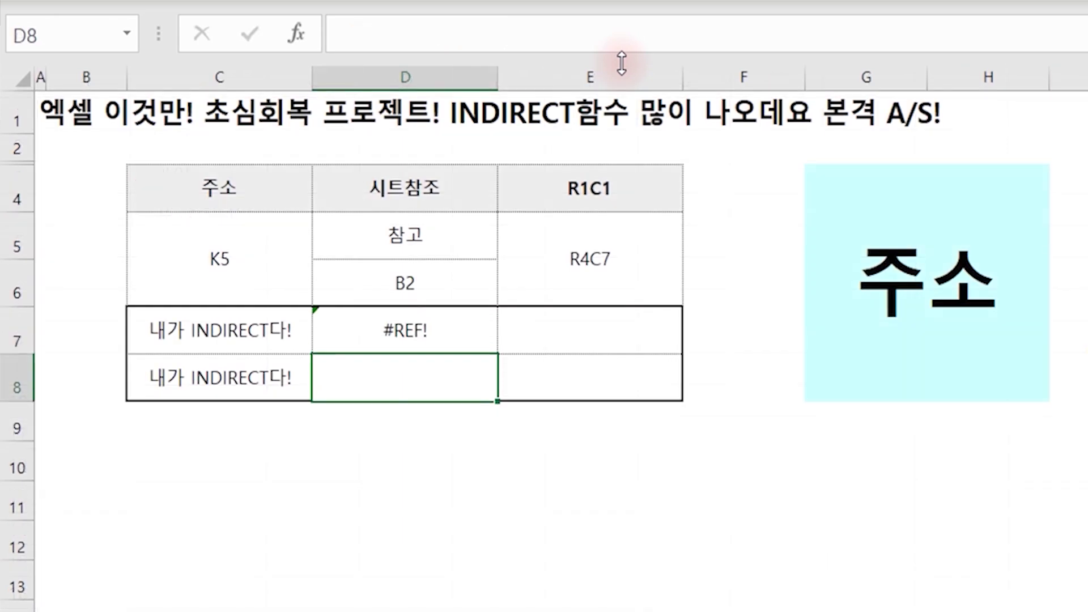
pyautogui.press('Up')
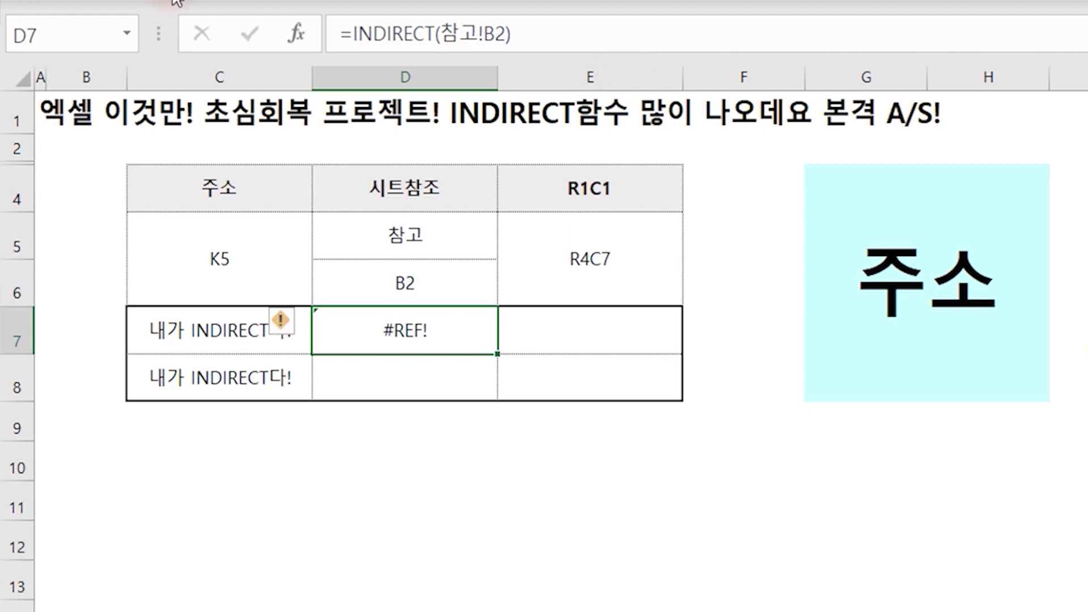
# Quote the reference so D7 becomes =INDIRECT("참고!B2") and displays 아름다운.
pyautogui.doubleClick(410, 340)
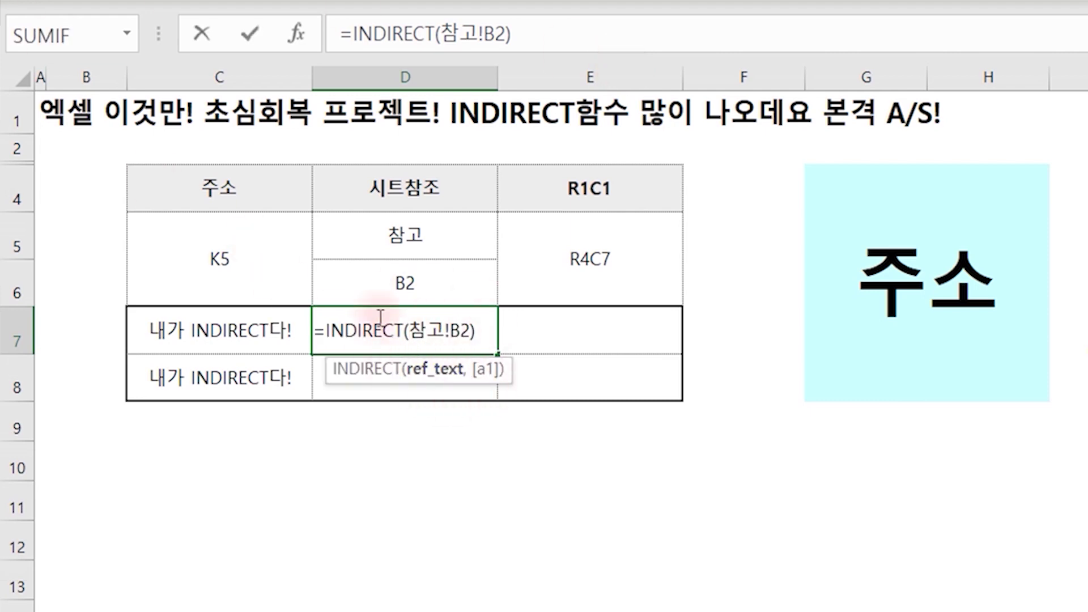
pyautogui.write('"')
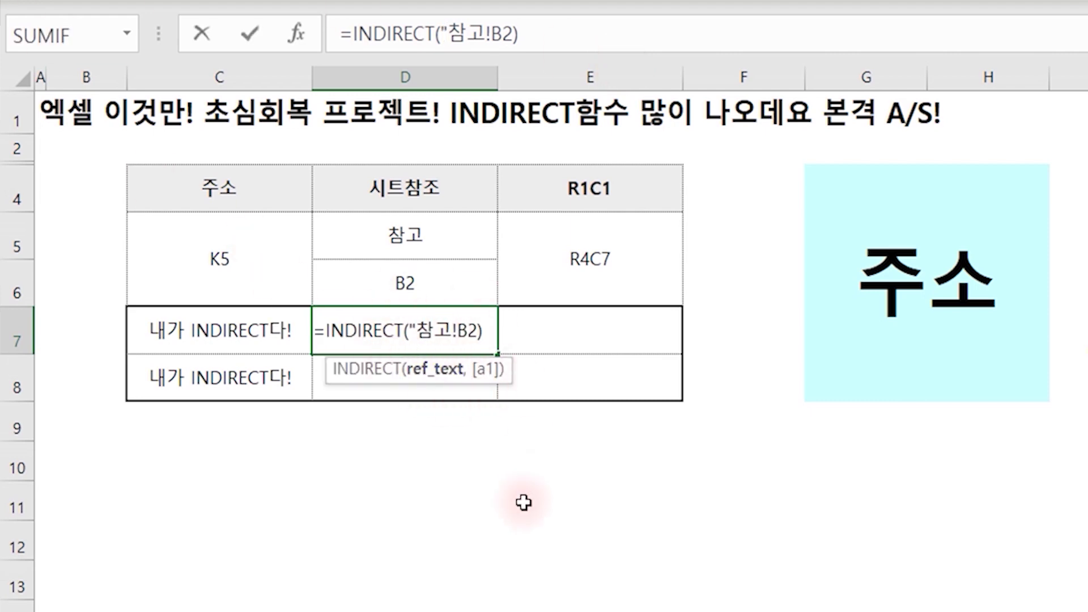
pyautogui.press('Right')
pyautogui.press('Right')
pyautogui.press('Right')
pyautogui.press('Right')
pyautogui.press('Right')
pyautogui.write('"')
pyautogui.press('Return')
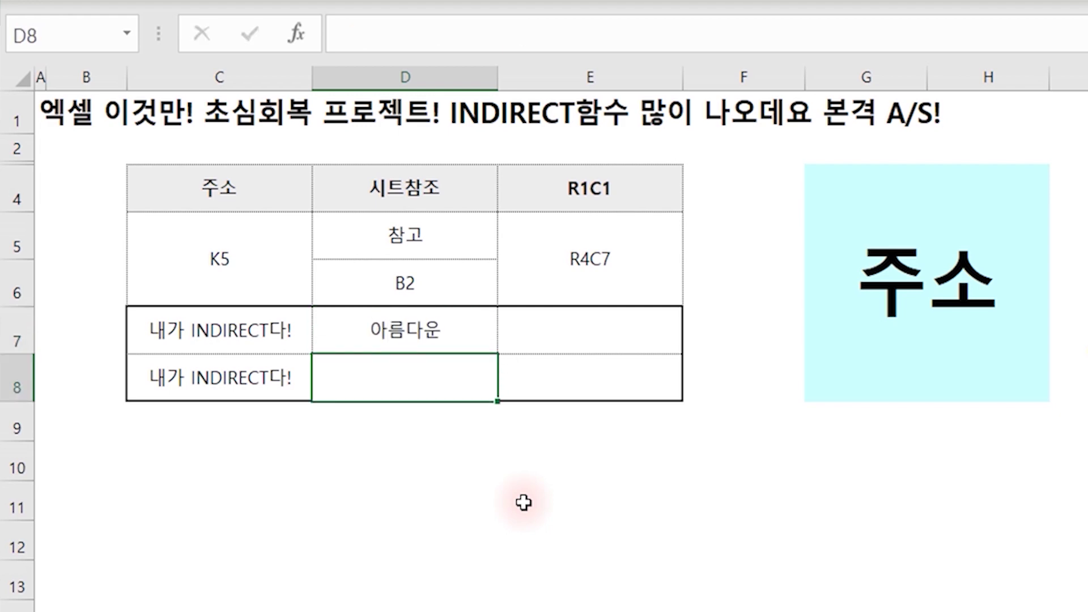
pyautogui.press('Up')
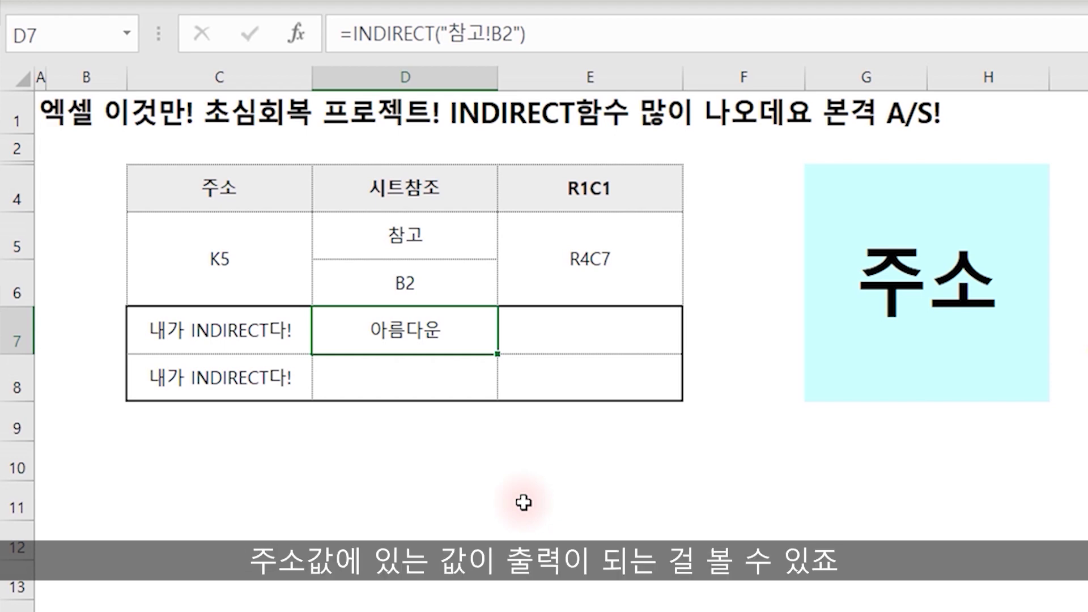
pyautogui.click(278, 317)
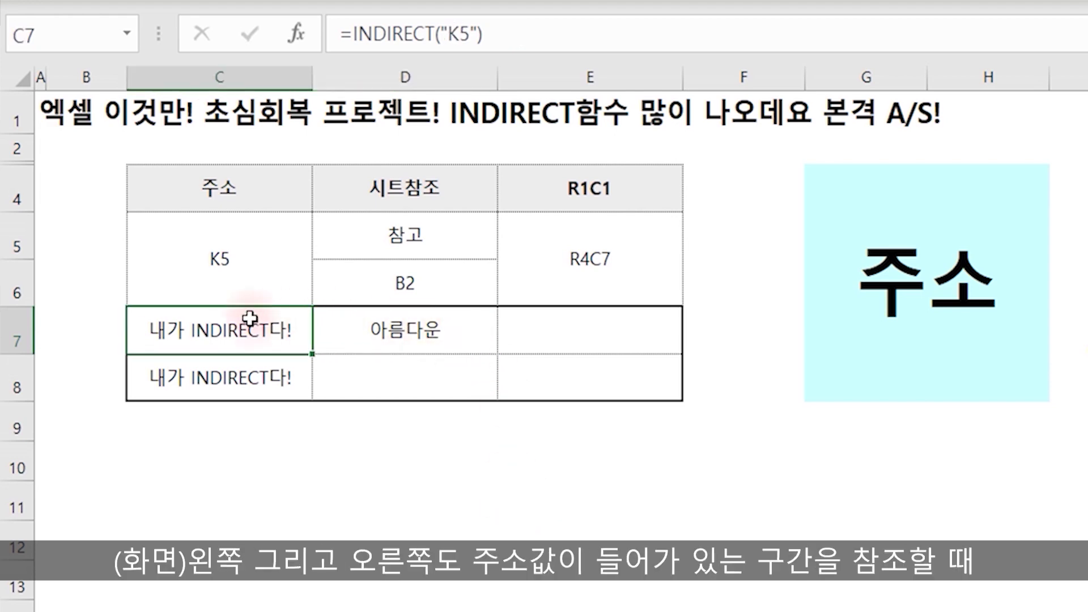
pyautogui.click(421, 340)
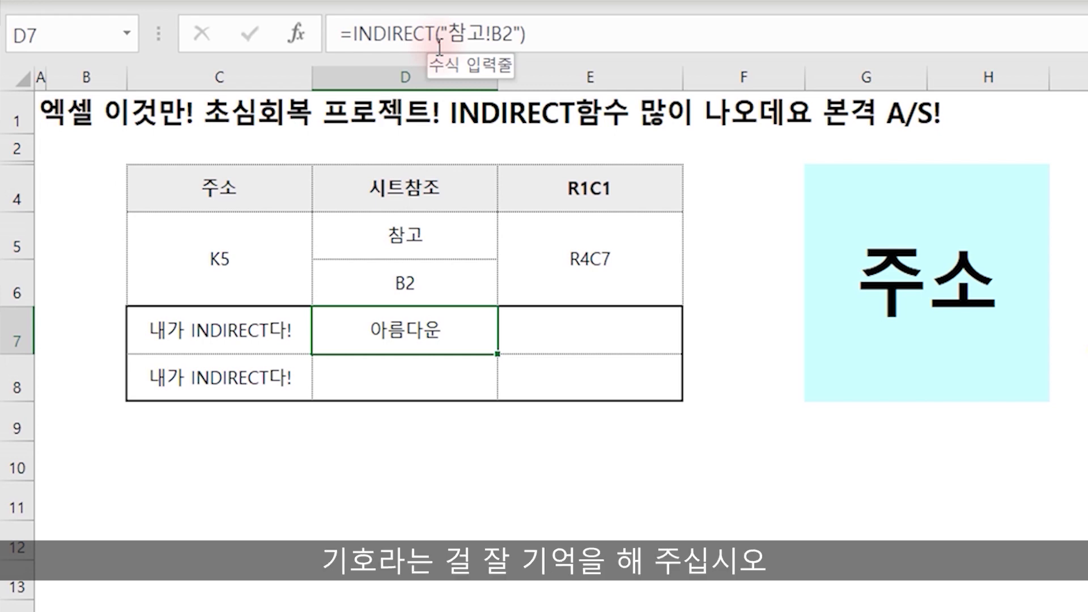
# Enter =INDIRECT(D5&"!"&D6) in D8, joining sheet name and address to return 아름다운.
pyautogui.click(389, 376)
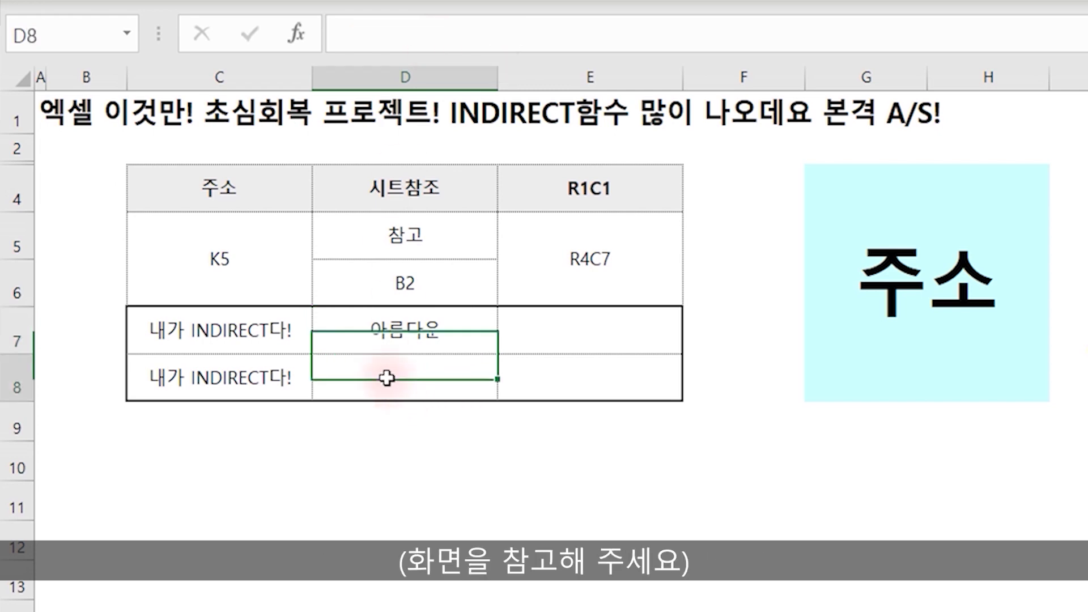
pyautogui.write('=')
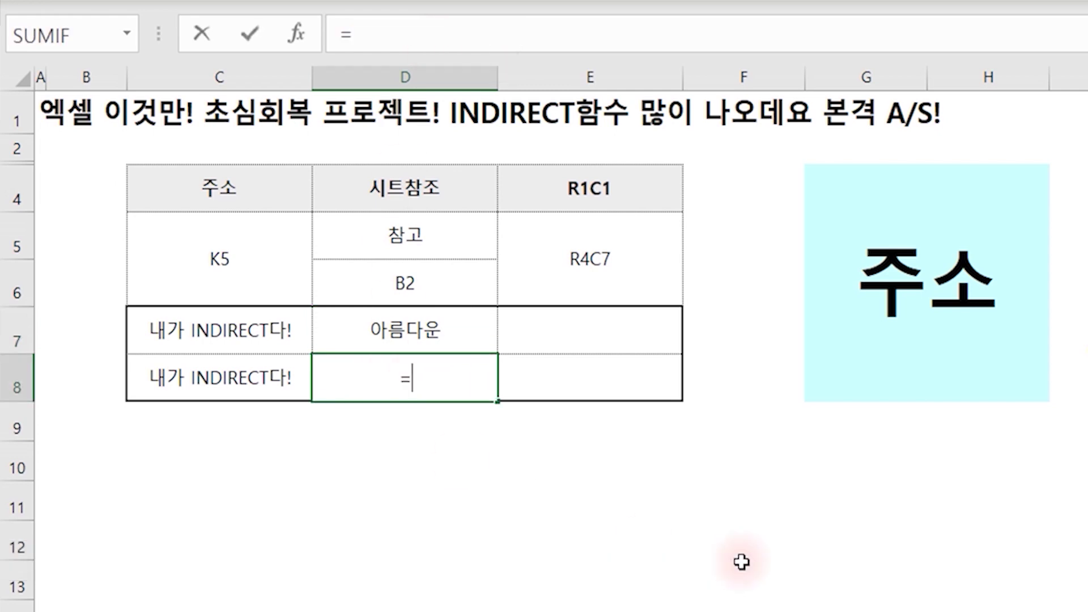
pyautogui.write('index')
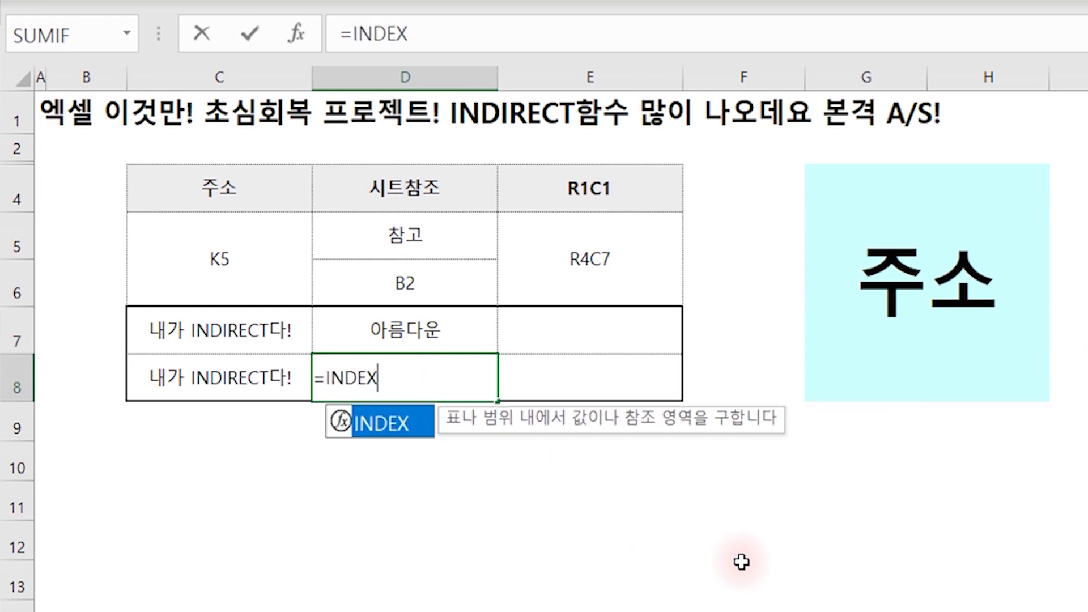
pyautogui.press('BackSpace')
pyautogui.press('BackSpace')
pyautogui.press('BackSpace')
pyautogui.press('Down')
pyautogui.press('Tab')
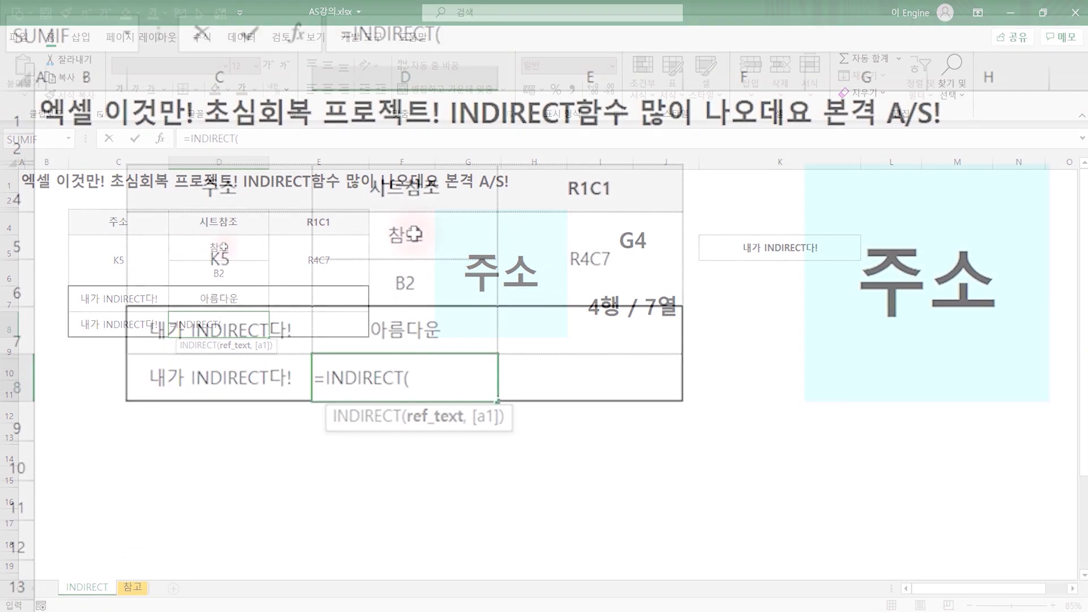
pyautogui.click(413, 234)
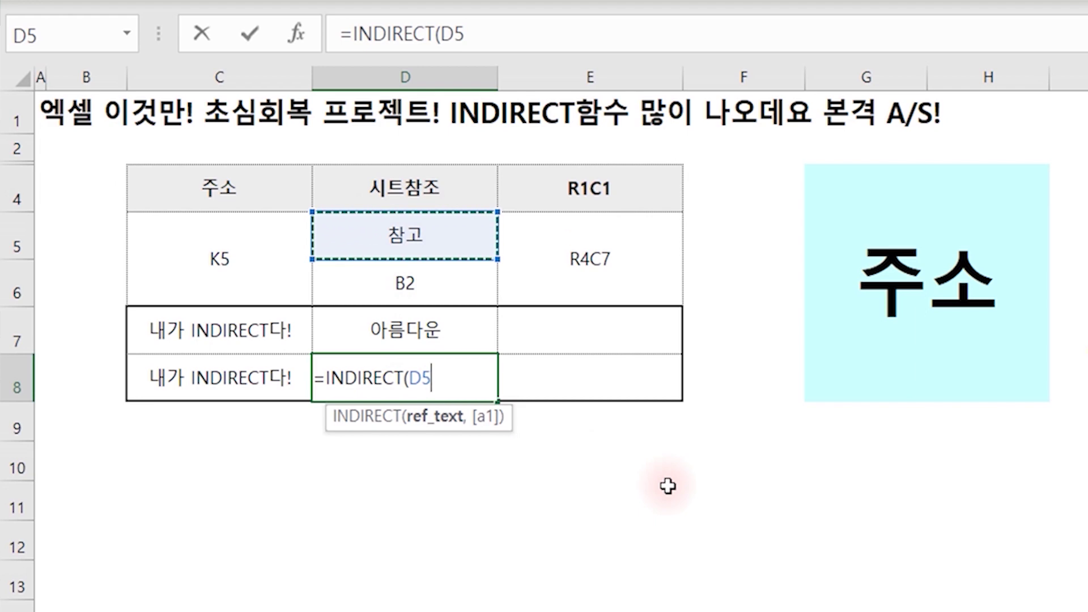
pyautogui.write('&')
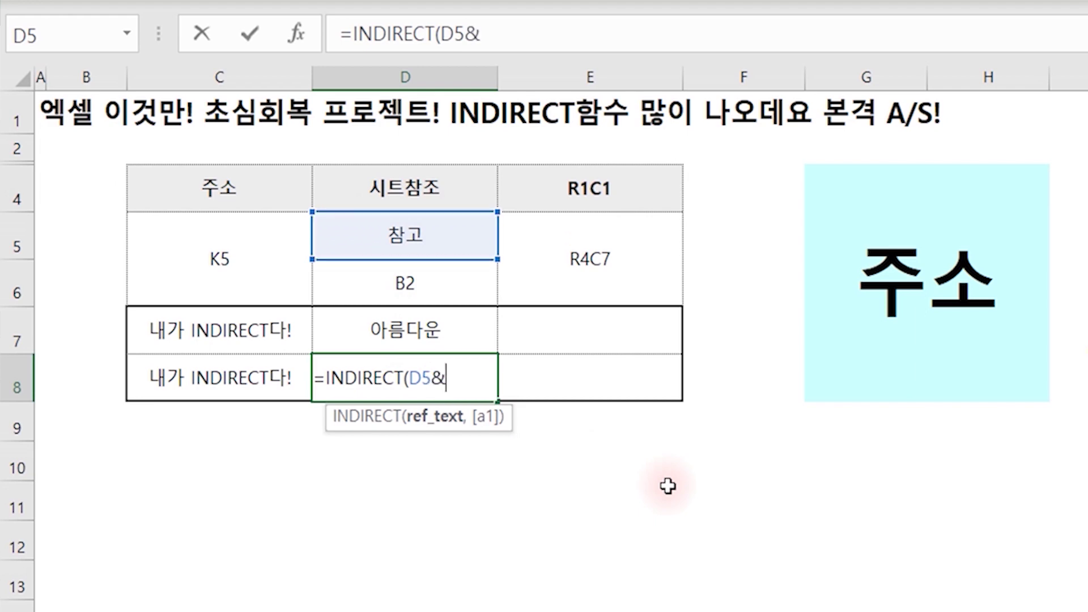
pyautogui.write('"')
pyautogui.write('!')
pyautogui.write('"')
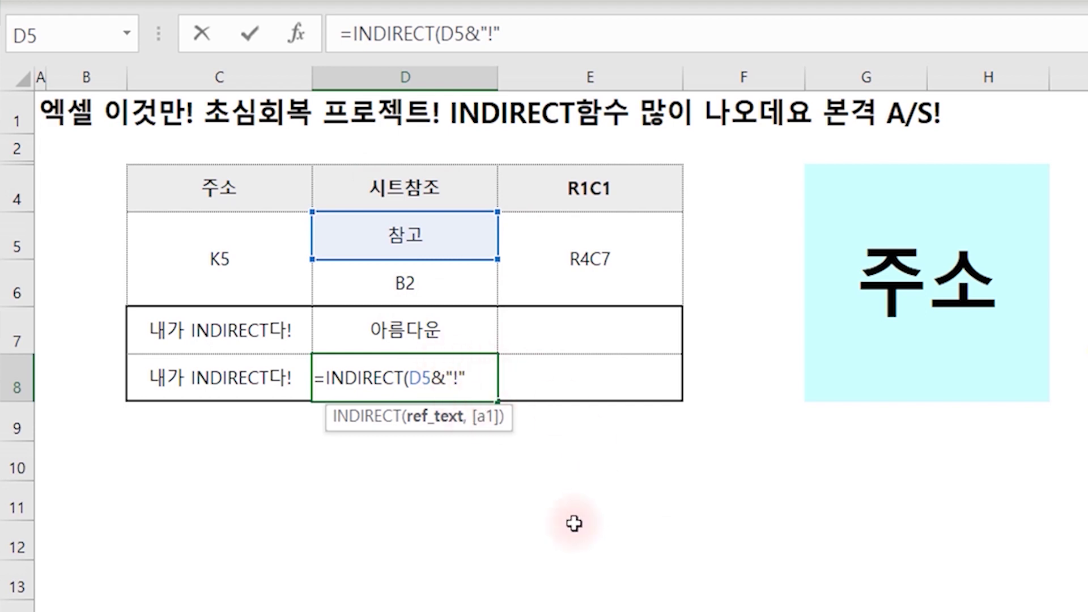
pyautogui.write('&')
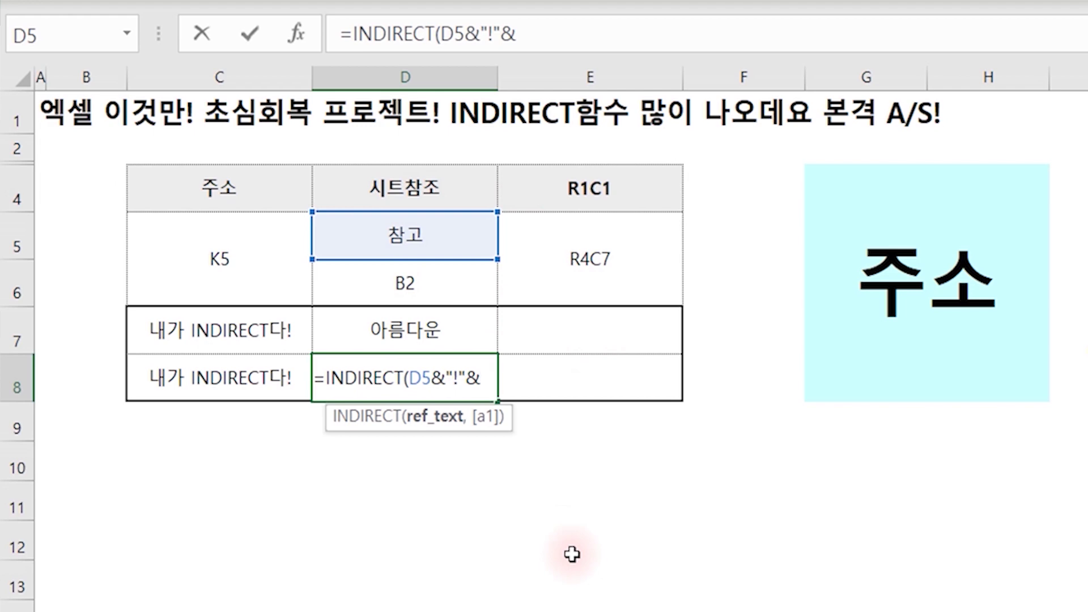
pyautogui.click(431, 287)
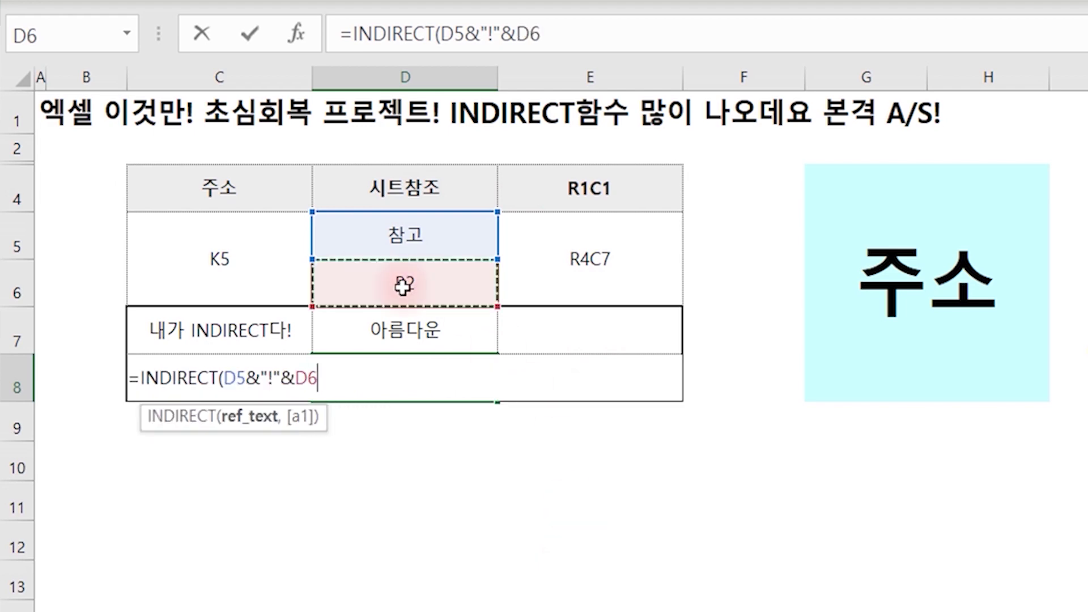
pyautogui.write(')')
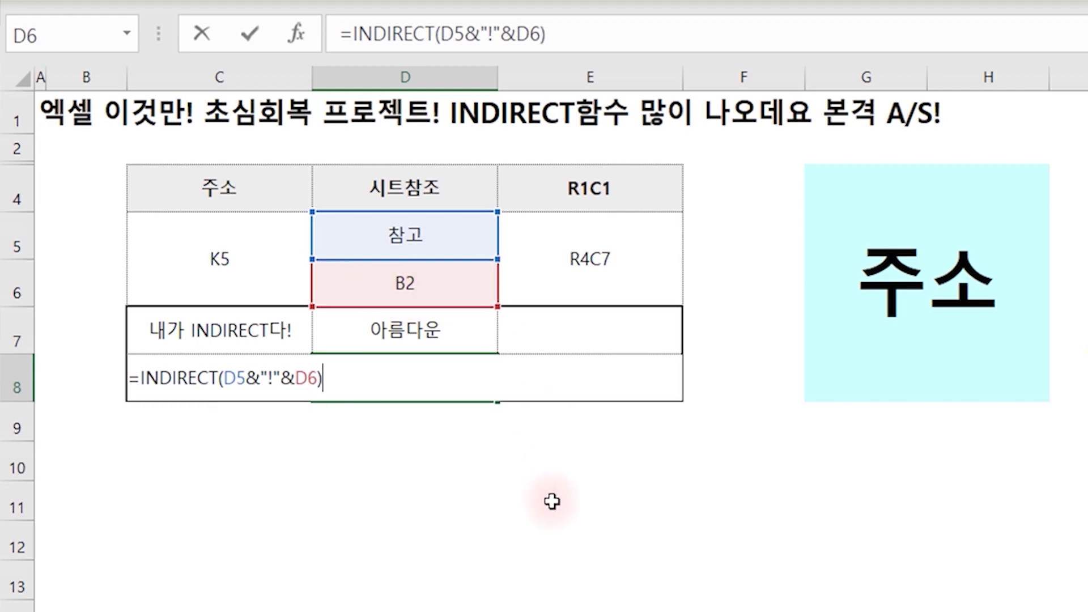
pyautogui.press('Return')
# Change C5's address from K5 to K4 so C8's =INDIRECT(C5) returns 0 from empty K4.
pyautogui.press('Up')
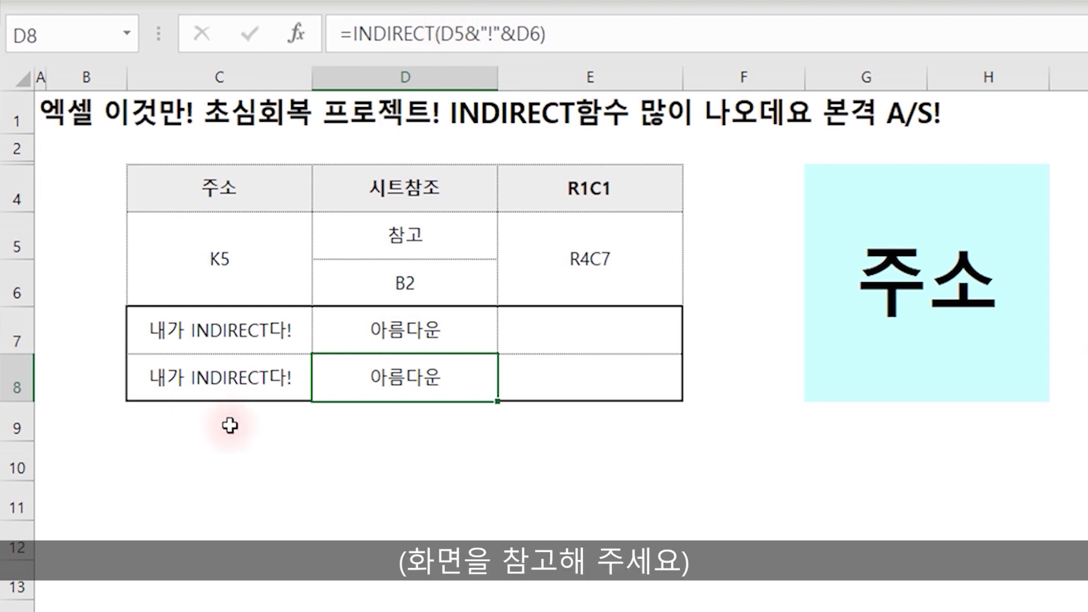
pyautogui.click(243, 267)
pyautogui.doubleClick(241, 262)
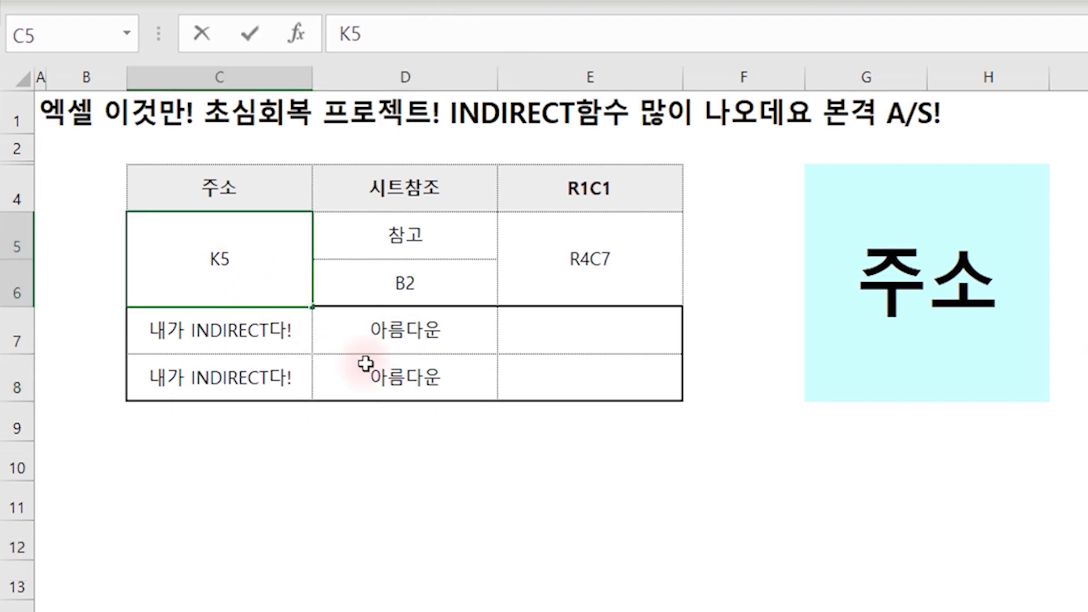
pyautogui.press('BackSpace')
pyautogui.write('4')
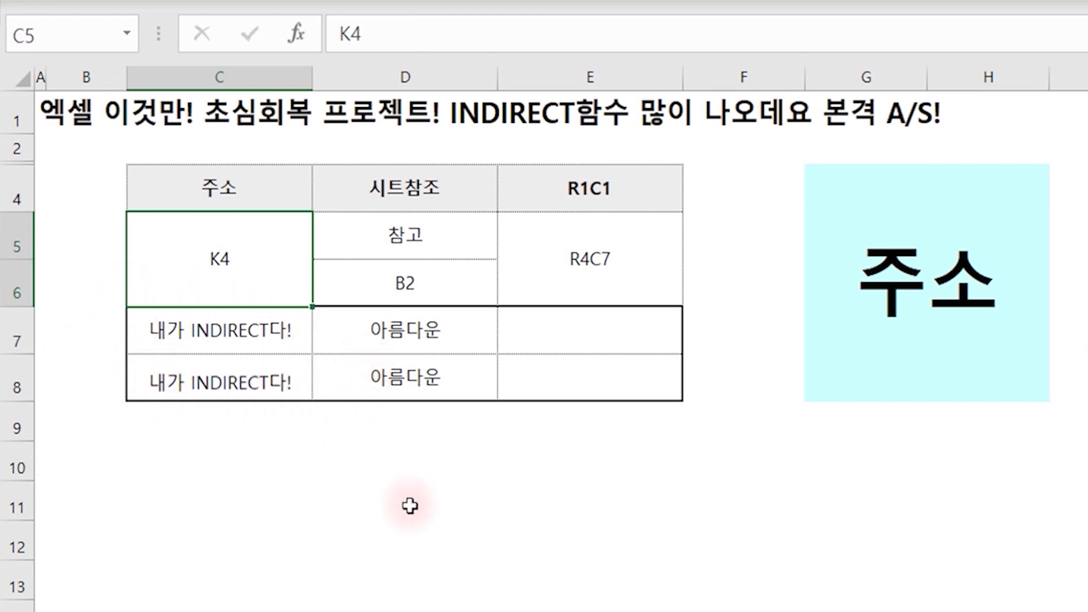
pyautogui.press('Return')
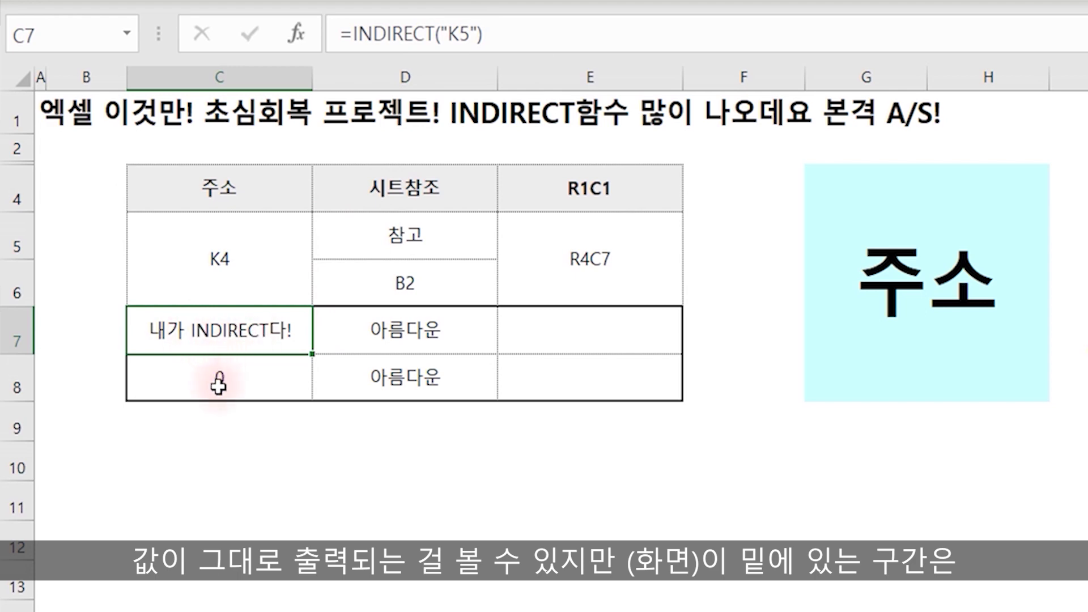
pyautogui.click(218, 385)
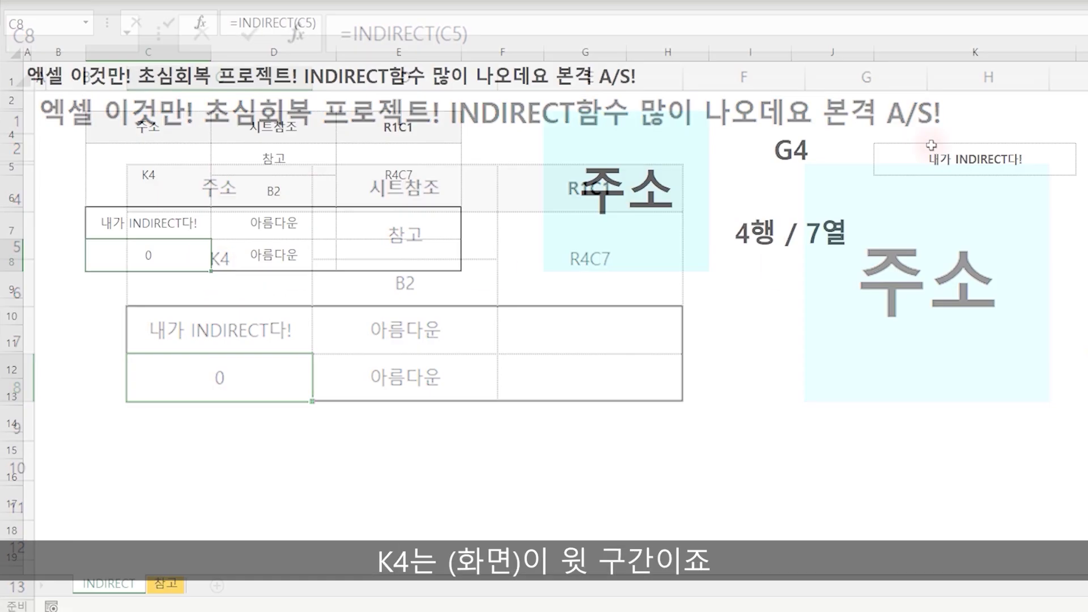
pyautogui.click(972, 130)
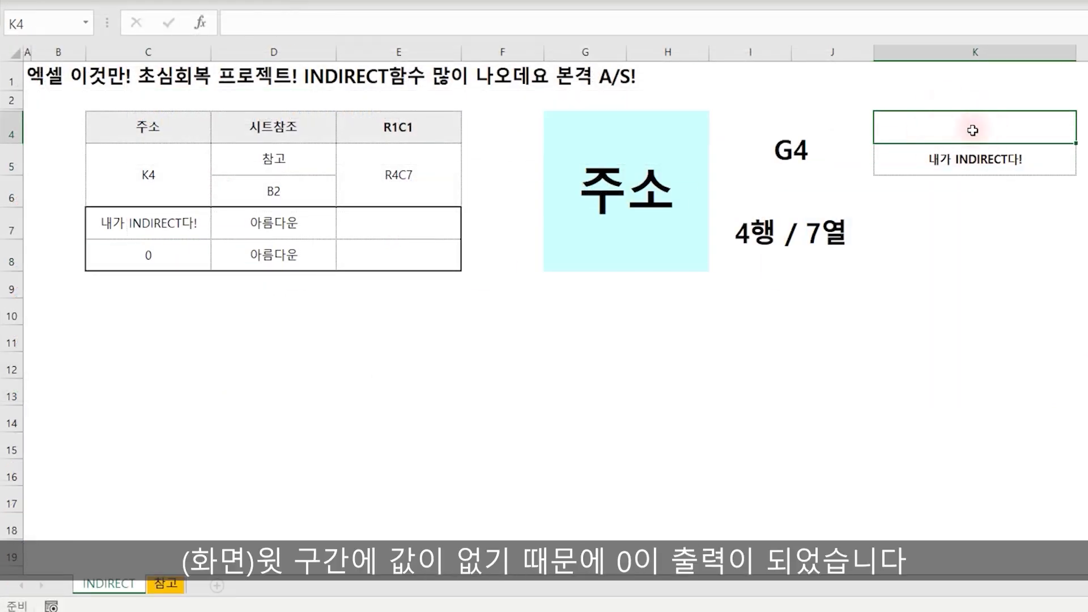
pyautogui.click(158, 262)
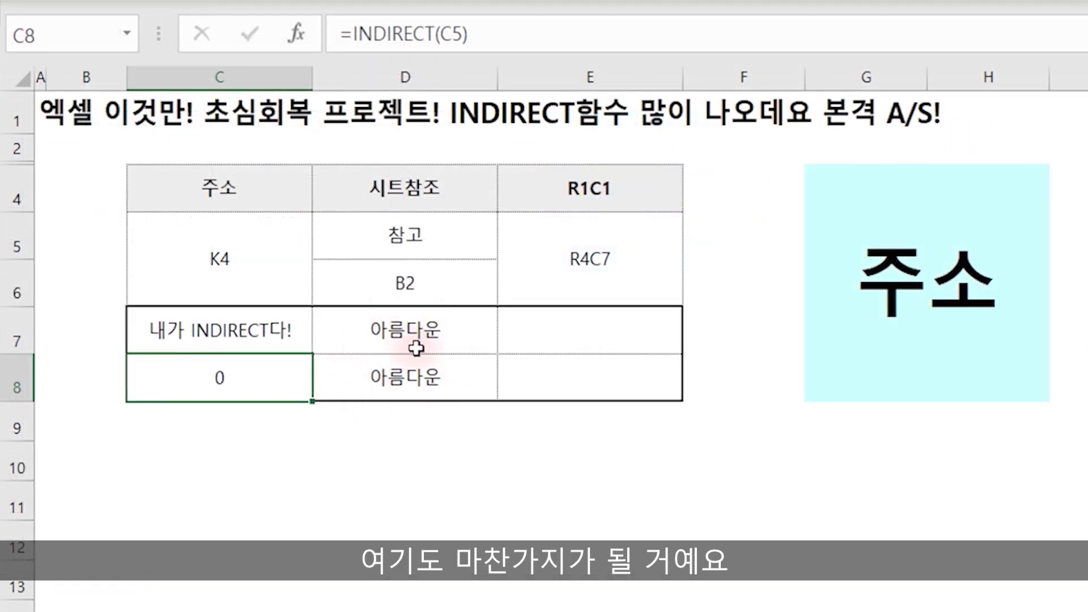
# Change D6 from B2 to B3 so D8 returns 사람이 while D7 keeps 아름다운.
pyautogui.doubleClick(438, 283)
pyautogui.write('3')
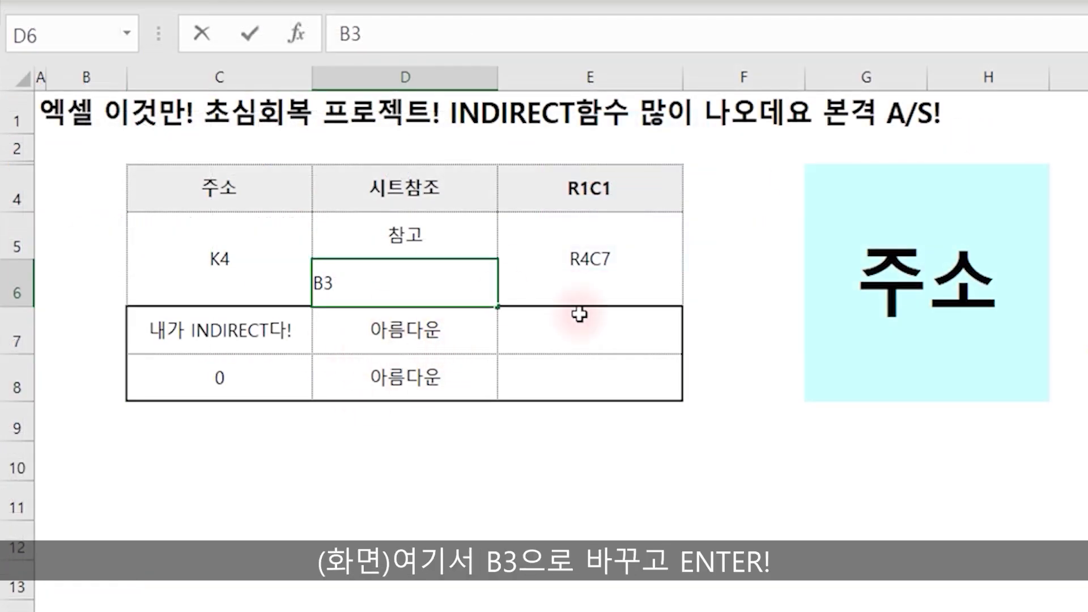
pyautogui.press('Return')
pyautogui.click(417, 376)
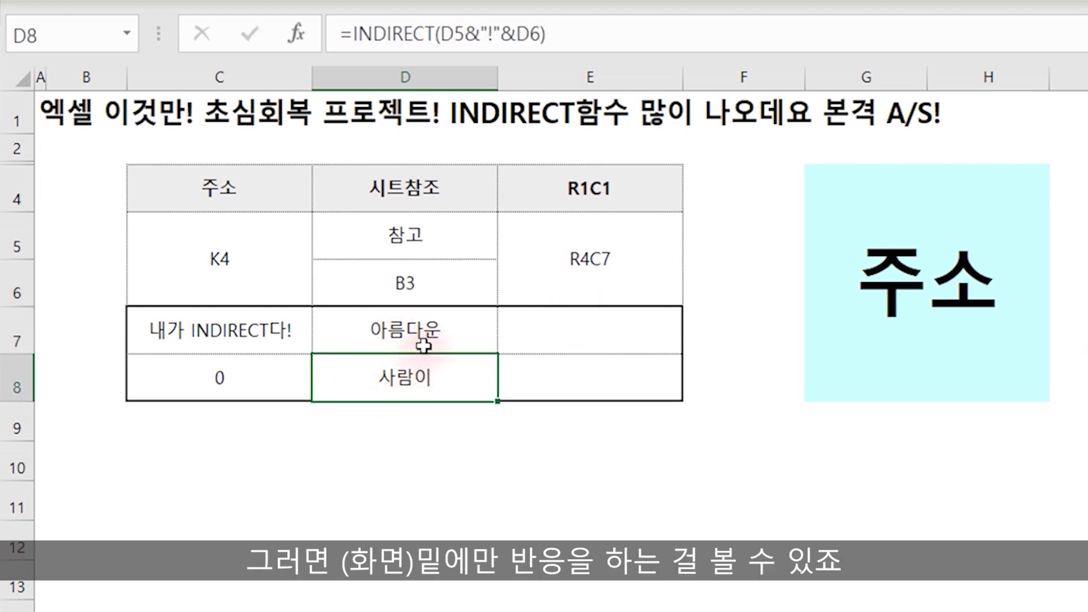
pyautogui.click(419, 339)
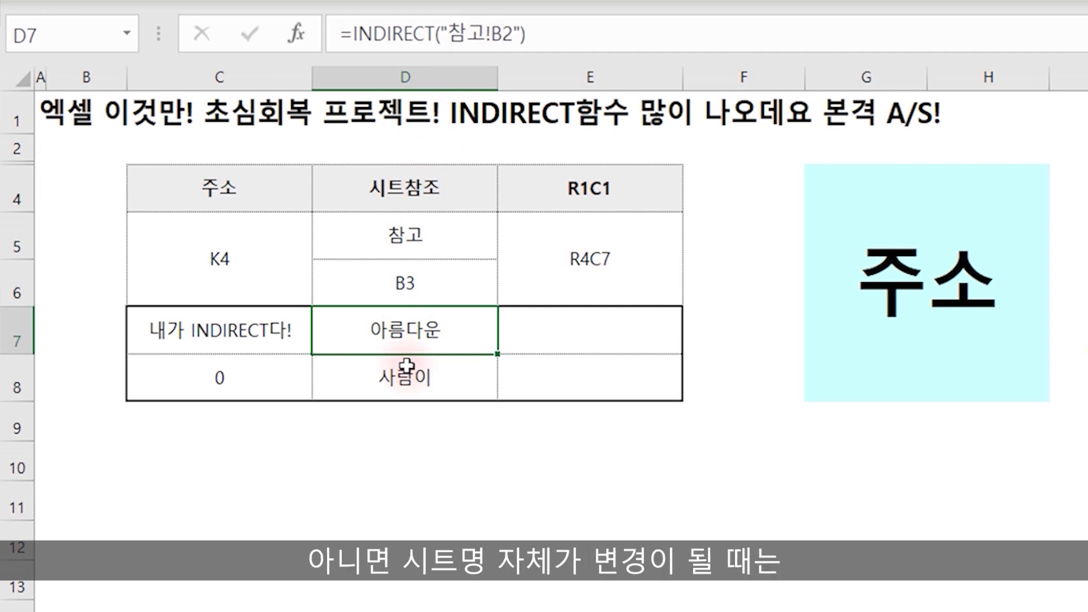
pyautogui.click(416, 378)
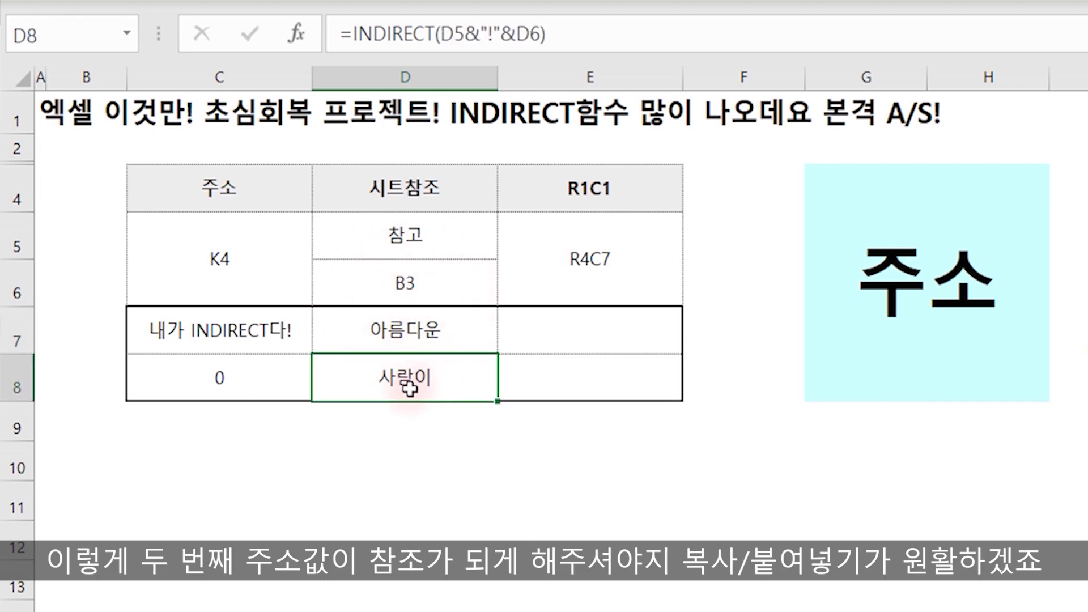
pyautogui.click(619, 336)
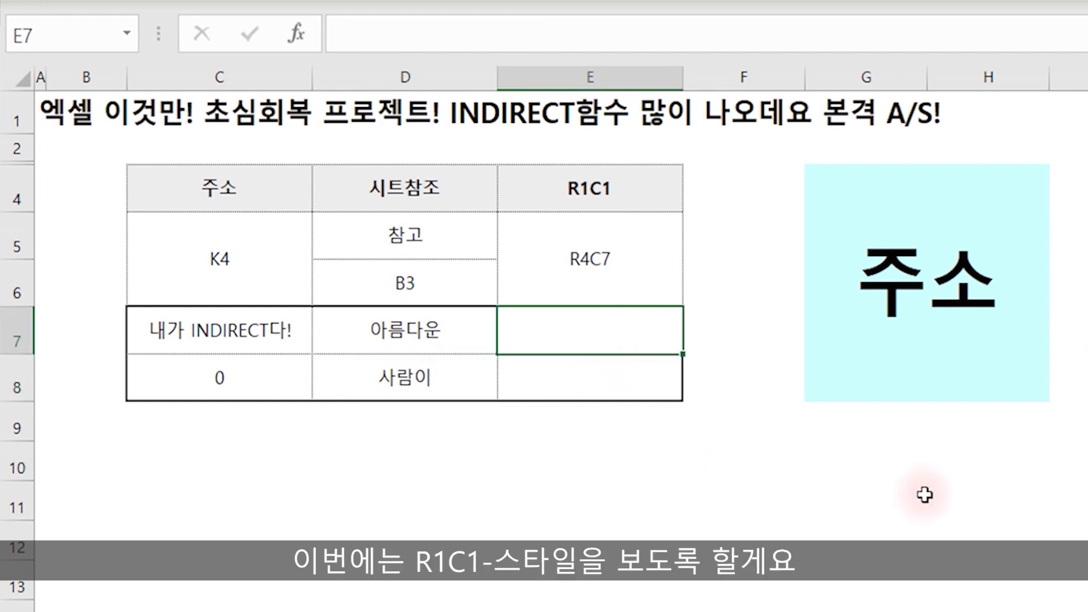
# Enter =INDIRECT("r4c7",FALSE) in E7 to return 주소 via an R1C1-style reference.
pyautogui.write('=indi')
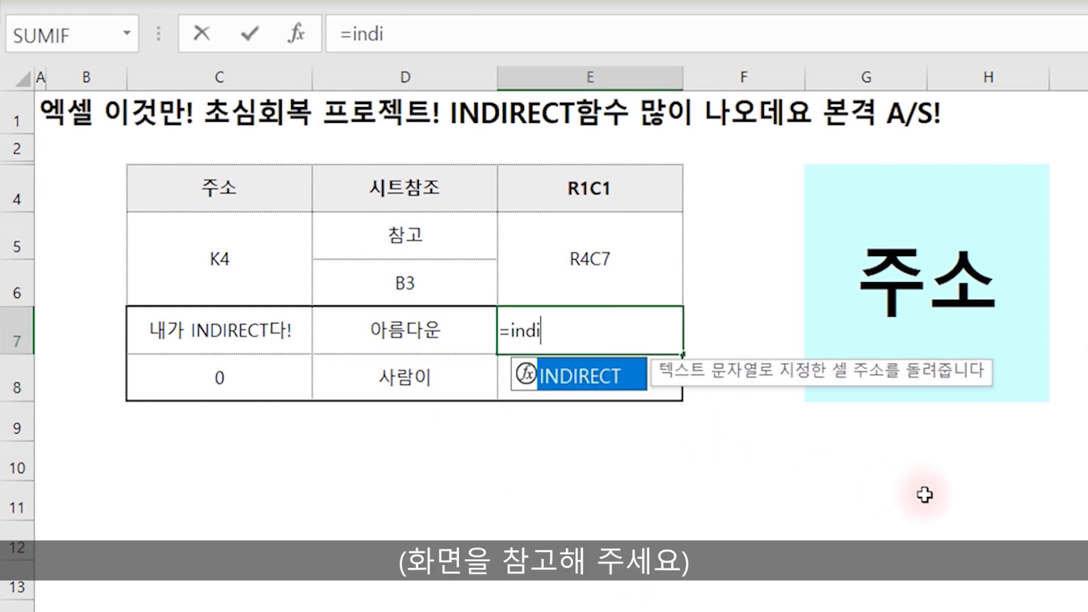
pyautogui.press('Tab')
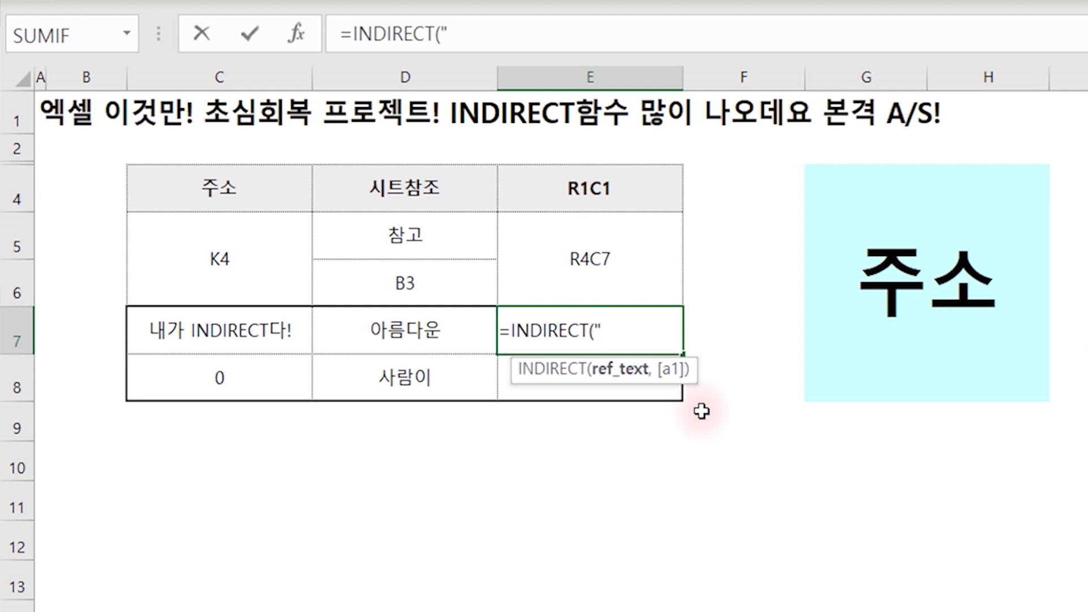
pyautogui.write('4c7')
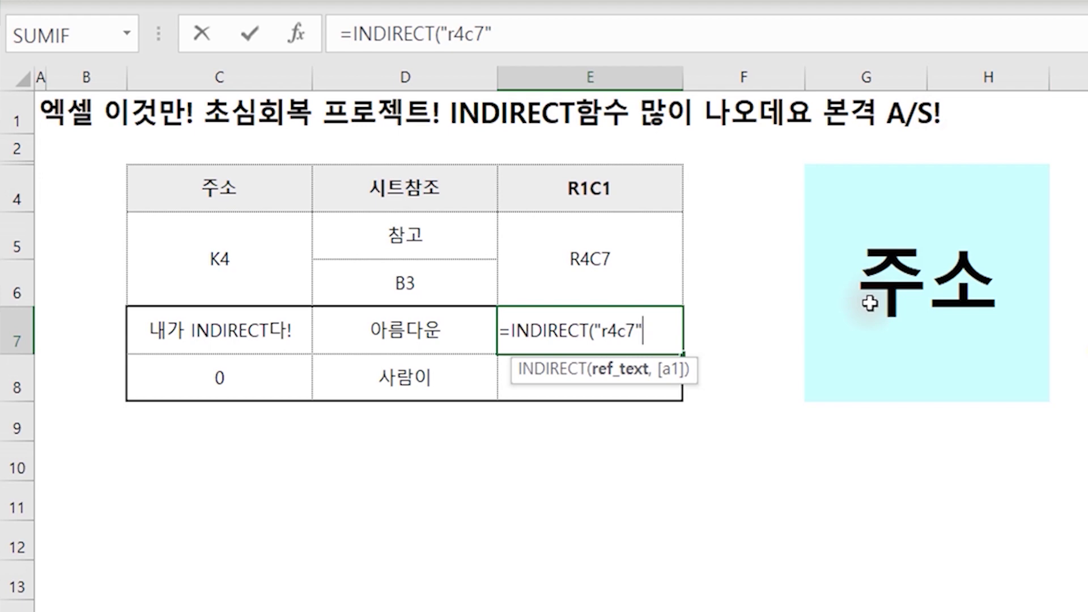
pyautogui.write(',')
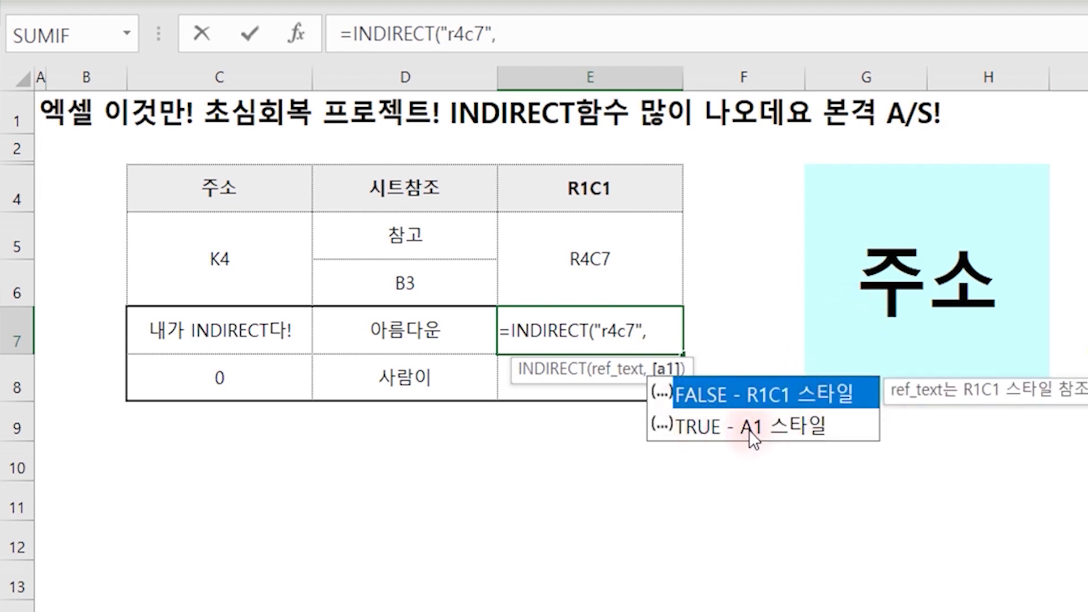
pyautogui.doubleClick(784, 385)
pyautogui.write(')')
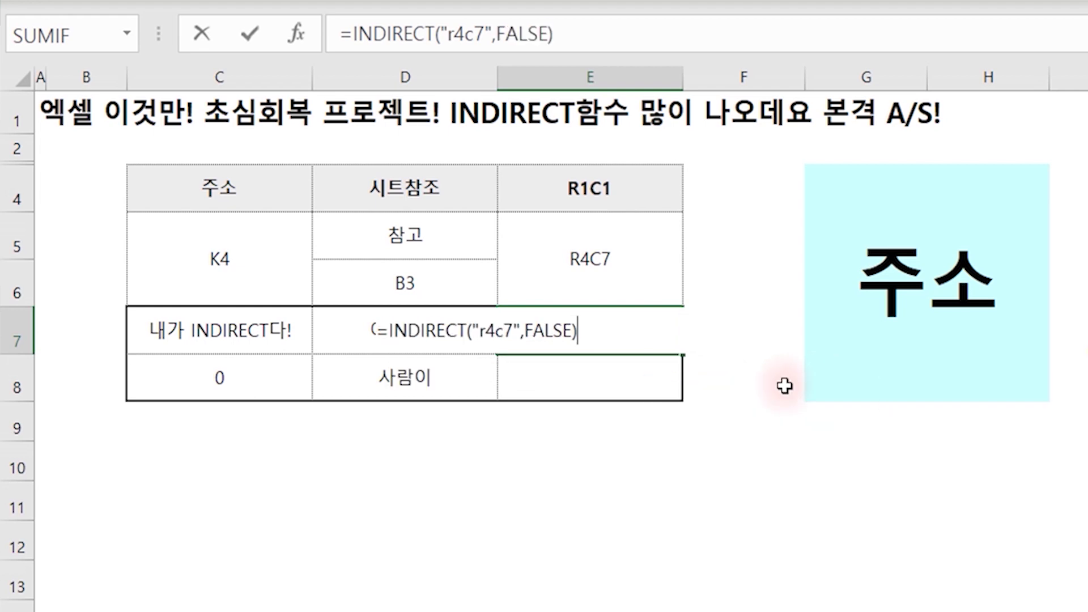
pyautogui.press('Return')
pyautogui.press('Up')
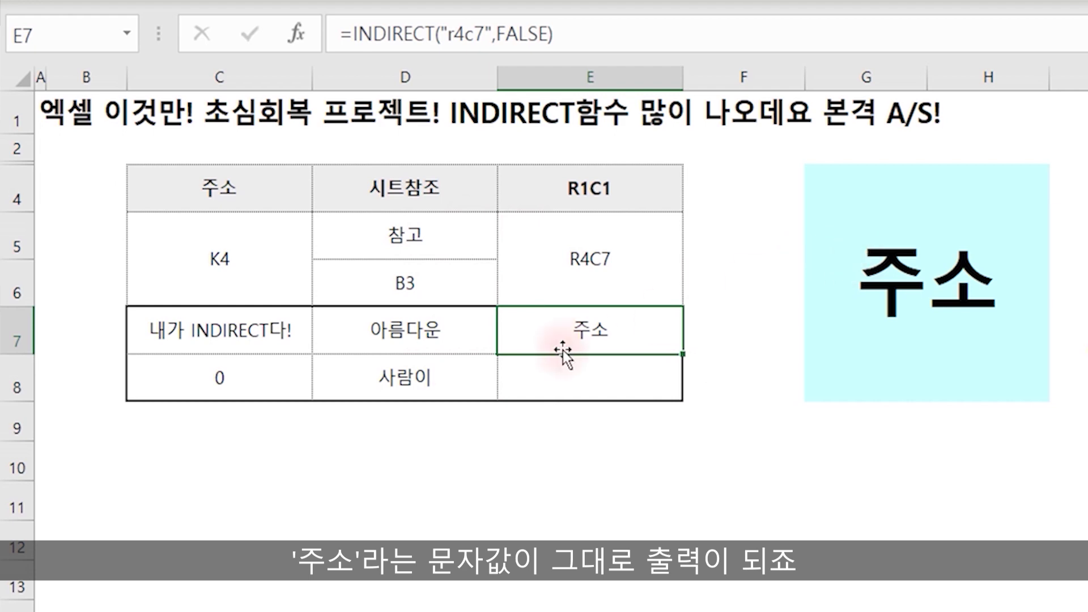
# Enter =INDIRECT(E5,FALSE) in E8 so E5's R1C1 text R4C7 returns 주소 from G4.
pyautogui.click(884, 295)
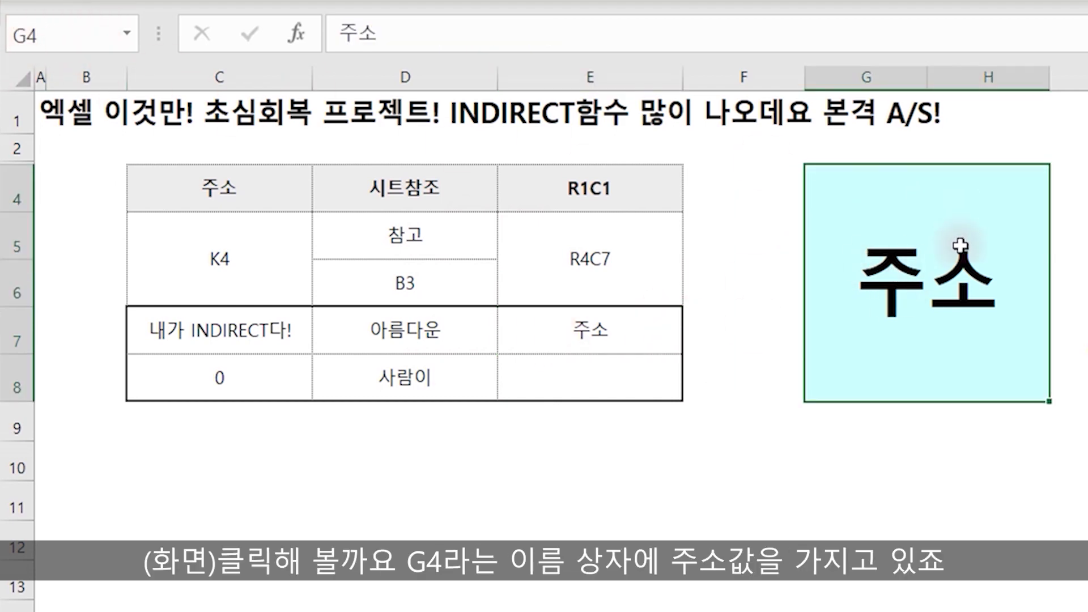
pyautogui.click(590, 376)
pyautogui.write('=')
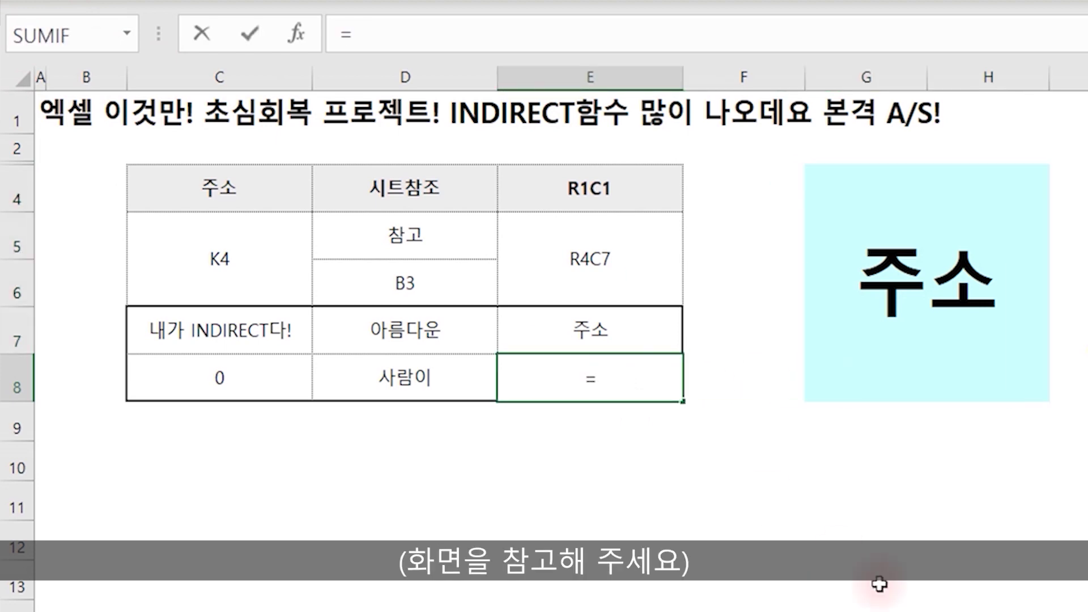
pyautogui.write('indi')
pyautogui.press('Tab')
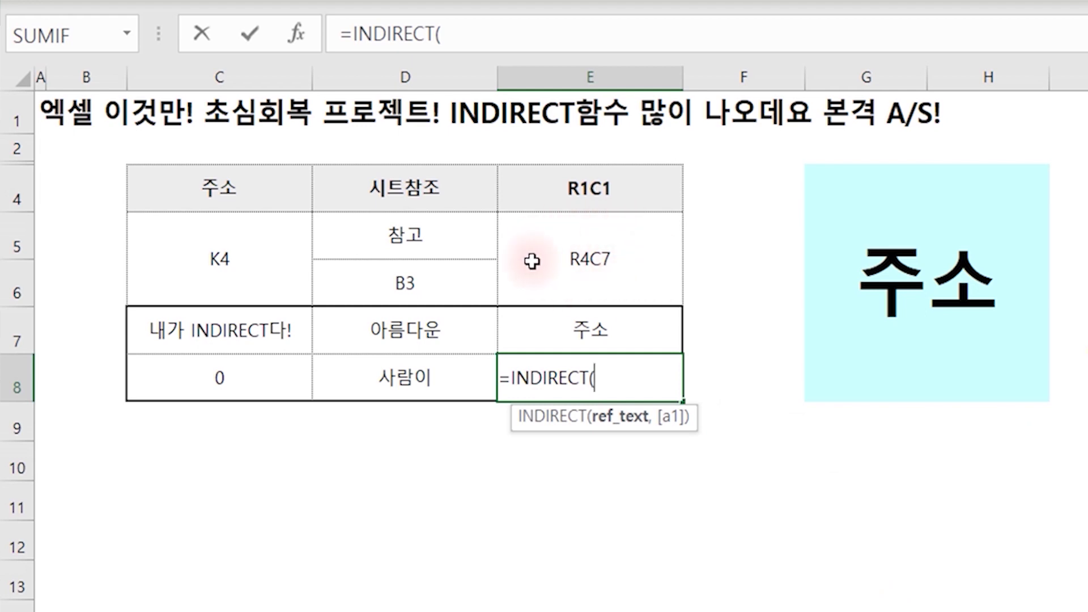
pyautogui.click(603, 276)
pyautogui.write(',')
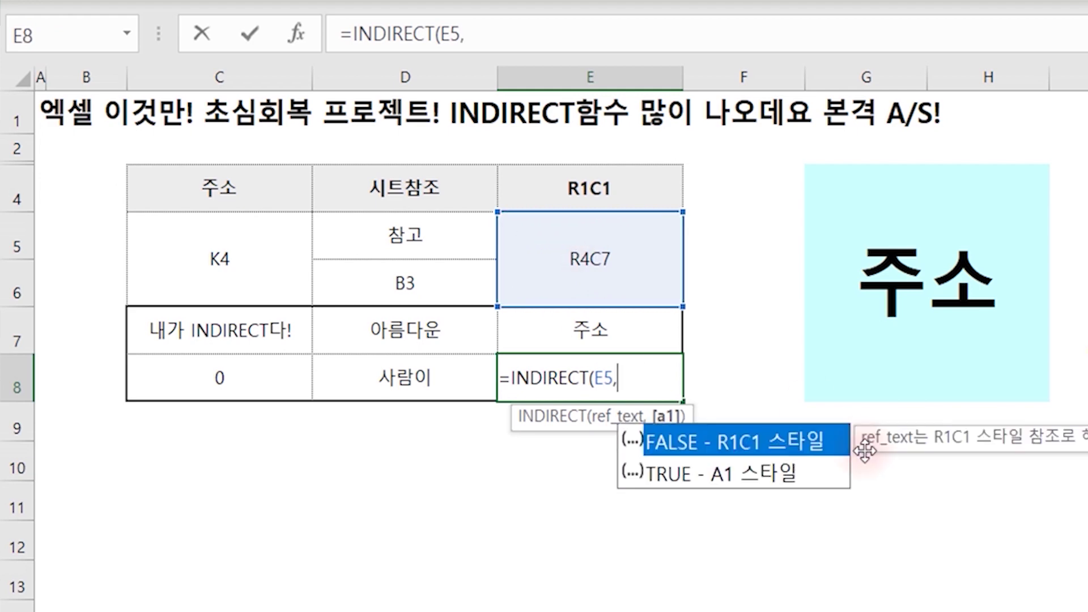
pyautogui.doubleClick(746, 440)
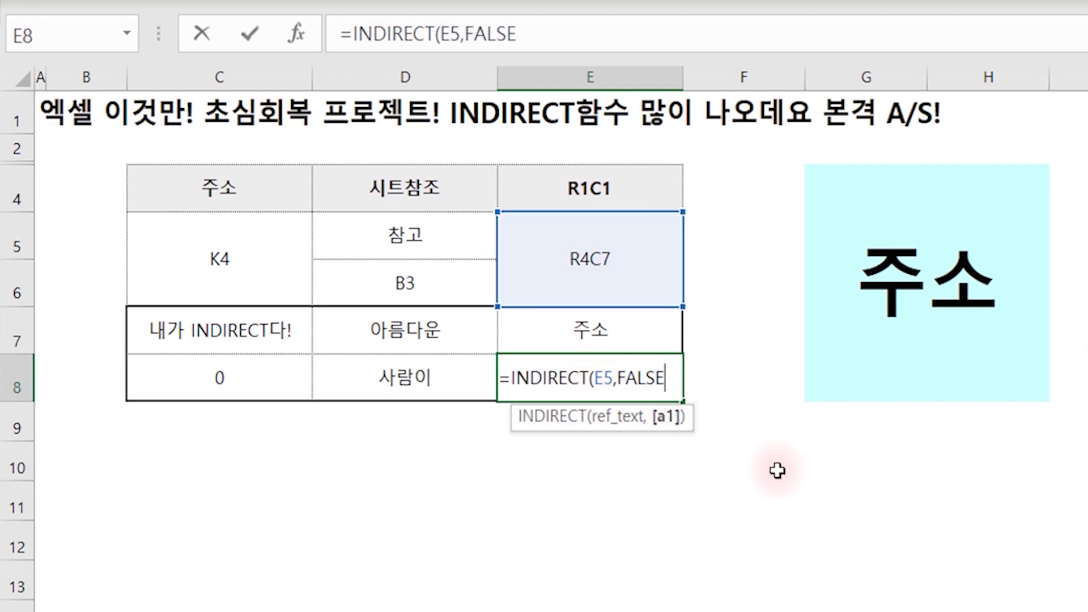
pyautogui.write(')')
pyautogui.press('Return')
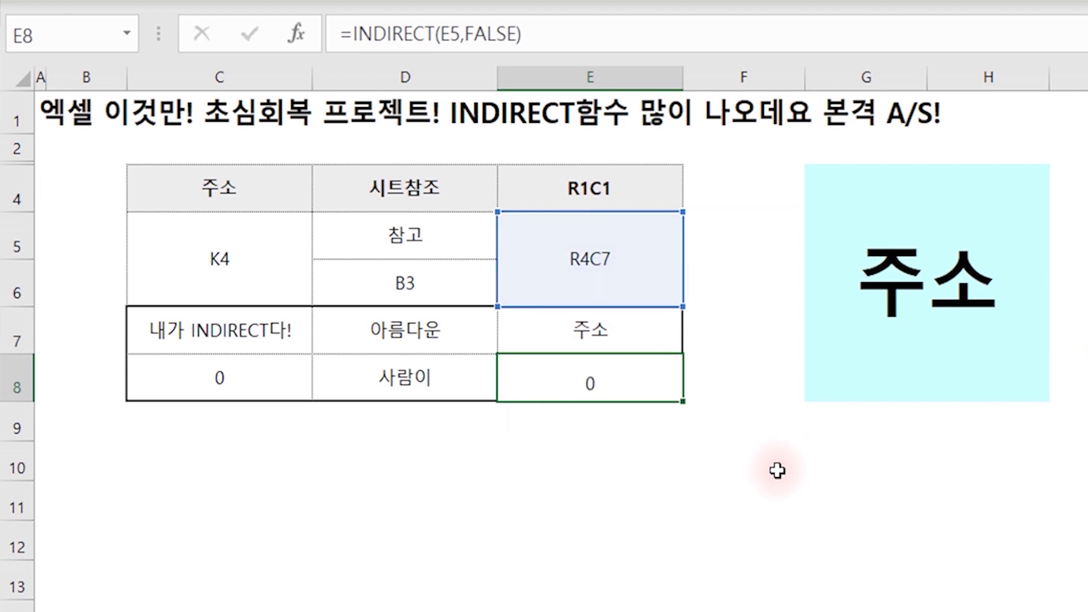
pyautogui.press('Up')
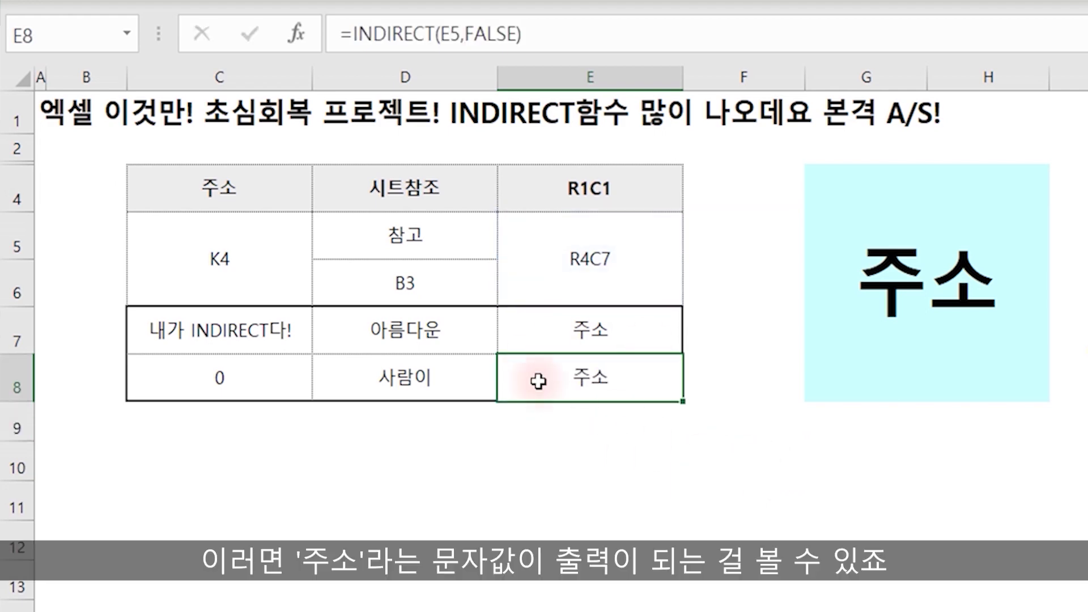
# Edit E5's R1C1 address from R4C7 to R3C7.
pyautogui.doubleClick(570, 259)
pyautogui.press('BackSpace')
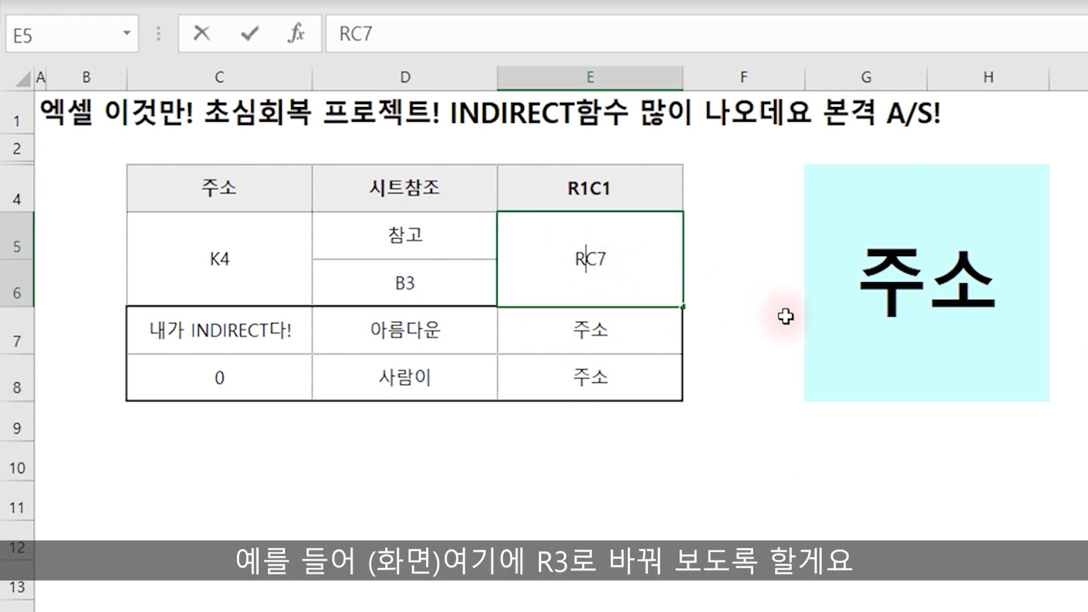
pyautogui.write('3')
pyautogui.press('Return')
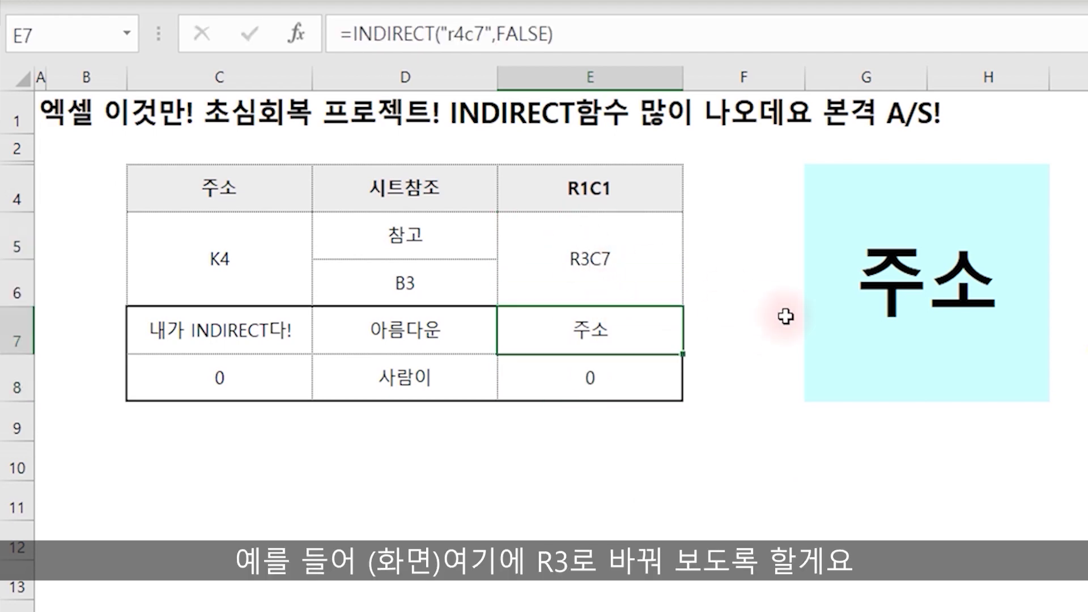
# Compare E8's new result of 0 with E7's unchanged 주소.
pyautogui.click(609, 379)
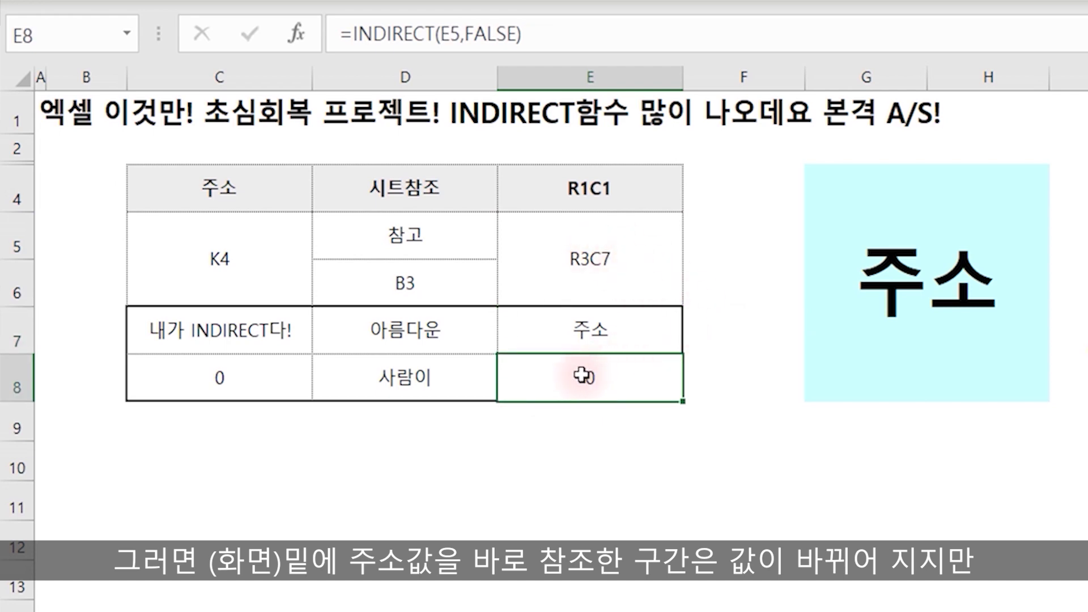
pyautogui.click(599, 335)
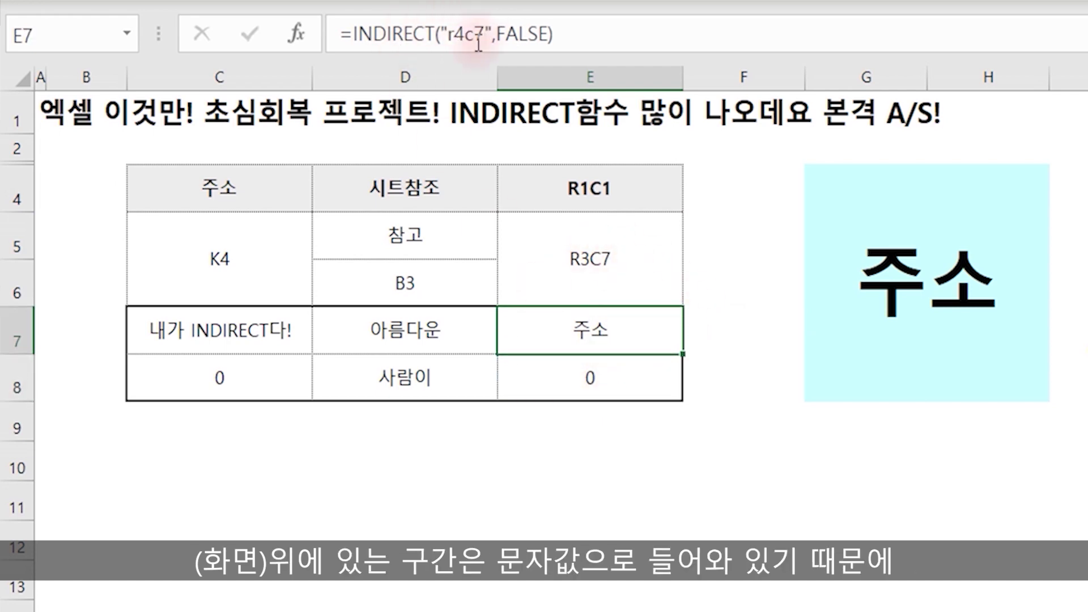
pyautogui.click(988, 553)
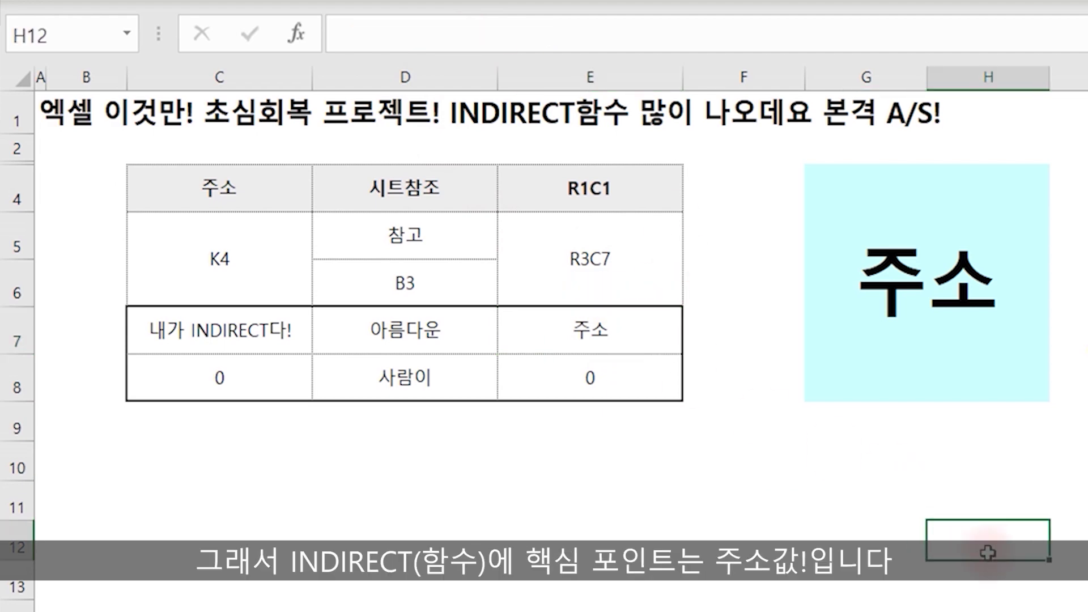